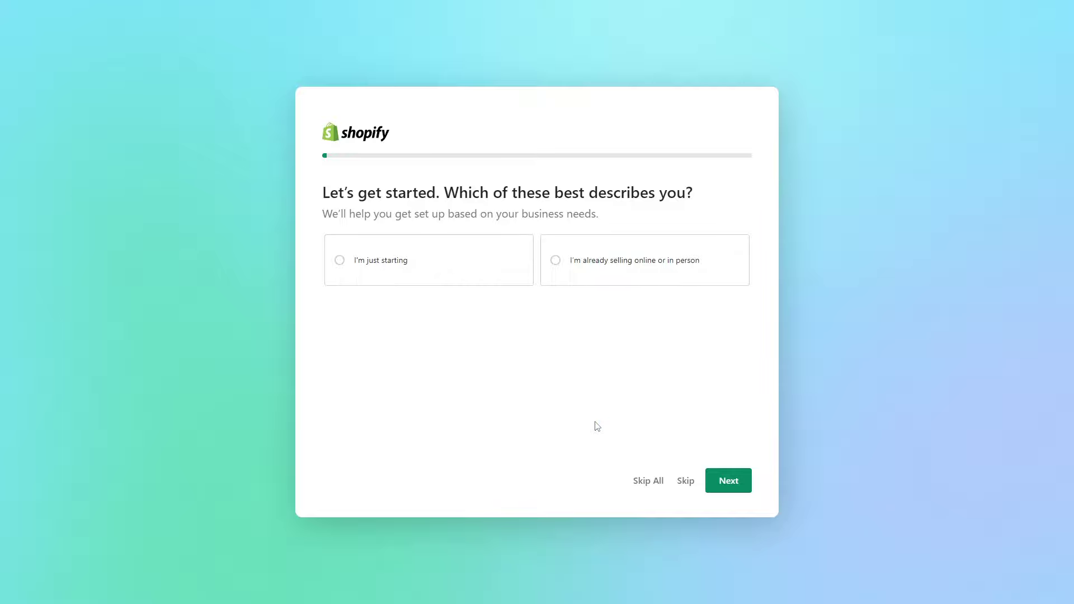
Step: Answer the setup questions as a seller just starting out, selling through an online store
click(442, 275)
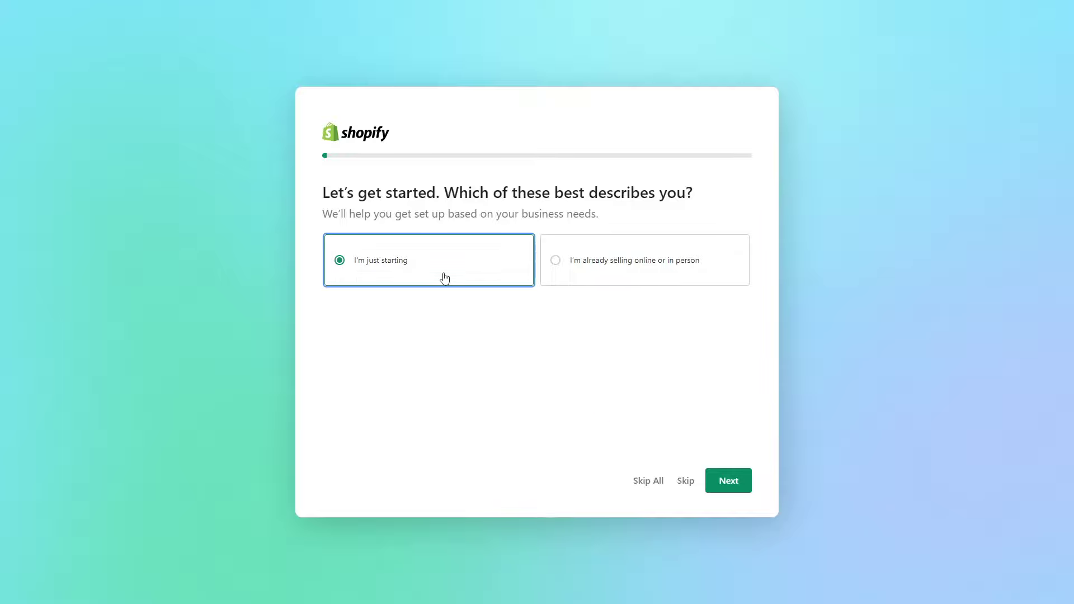
click(731, 486)
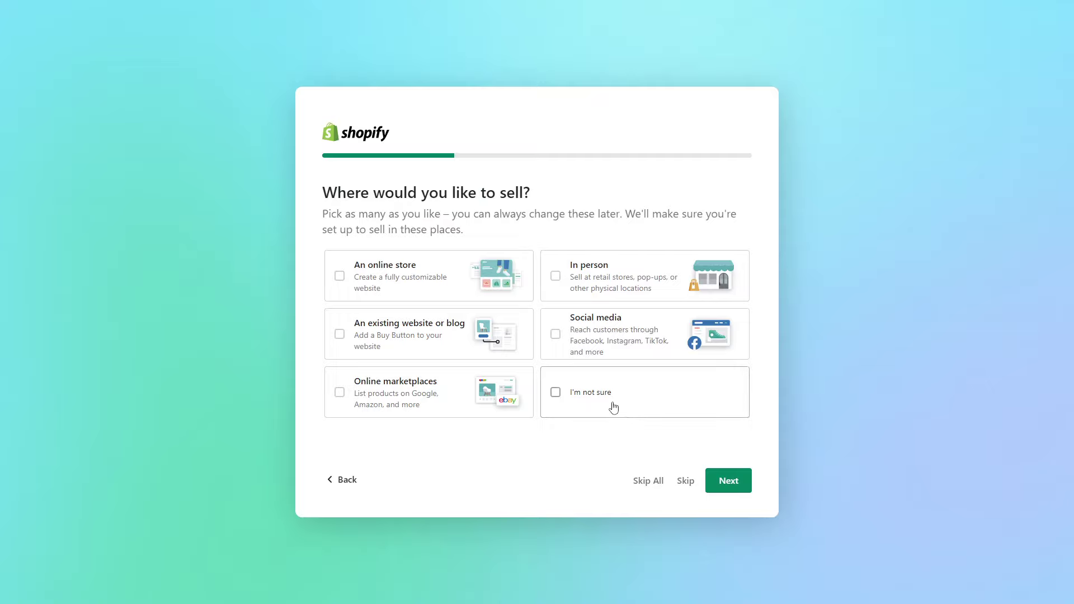
click(432, 285)
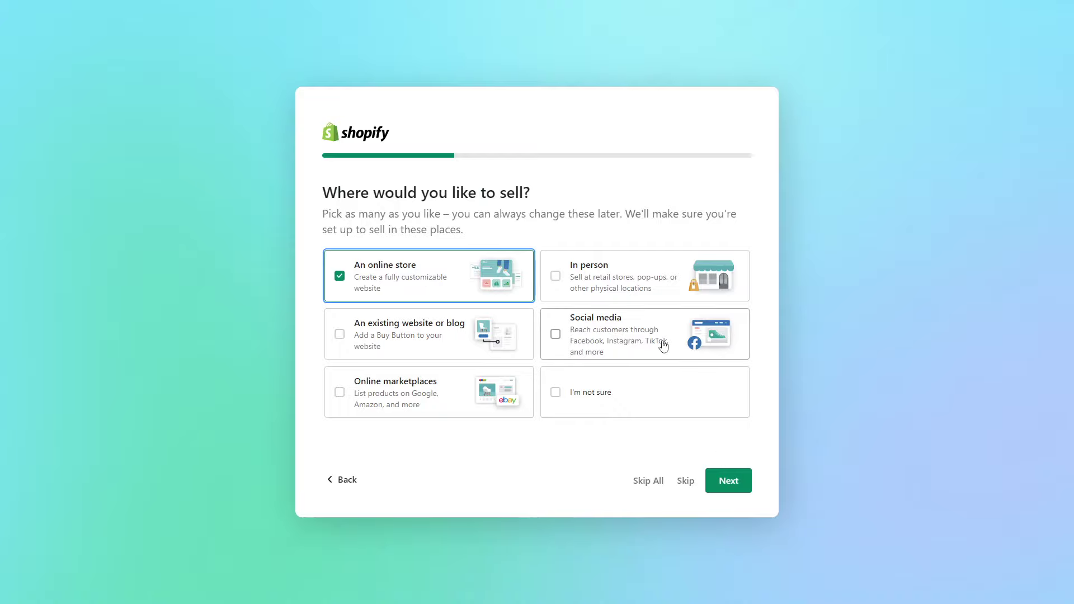
click(733, 481)
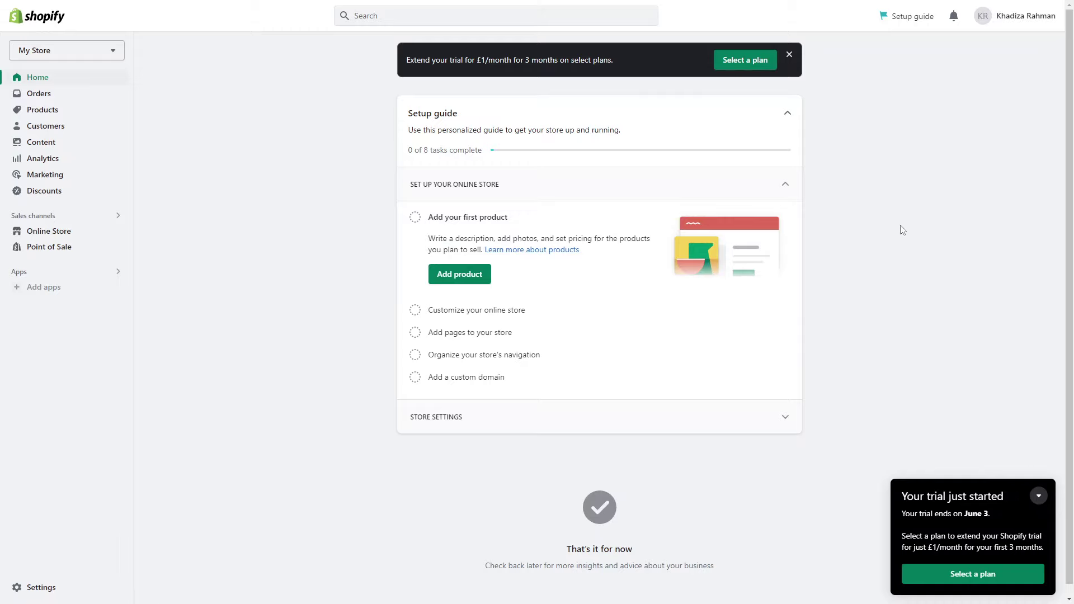
Step: Collapse the trial notice and start a new product from the Products page
click(1041, 498)
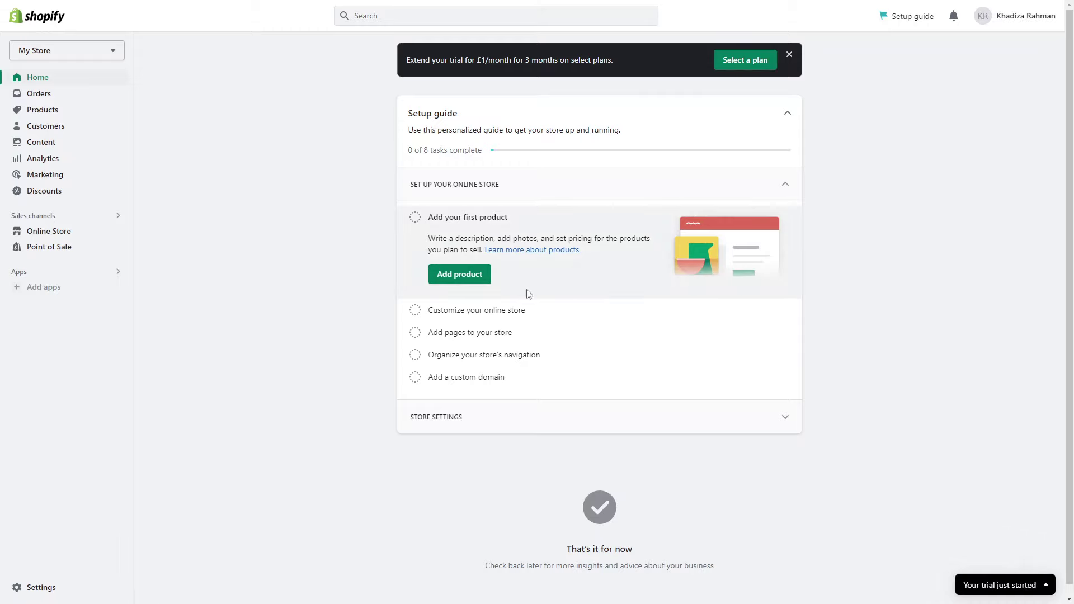
click(45, 110)
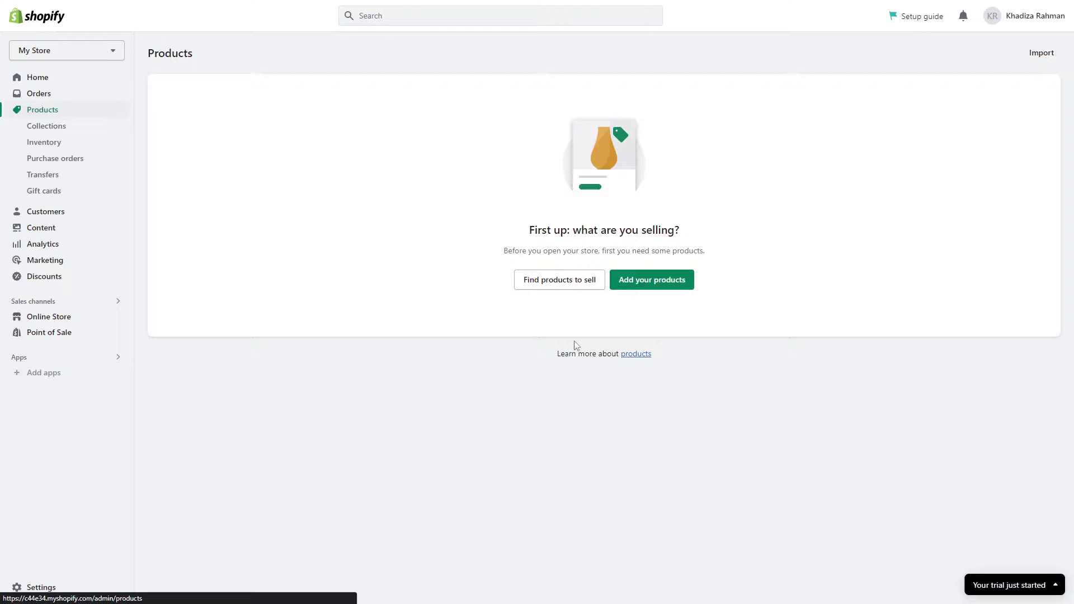
click(641, 282)
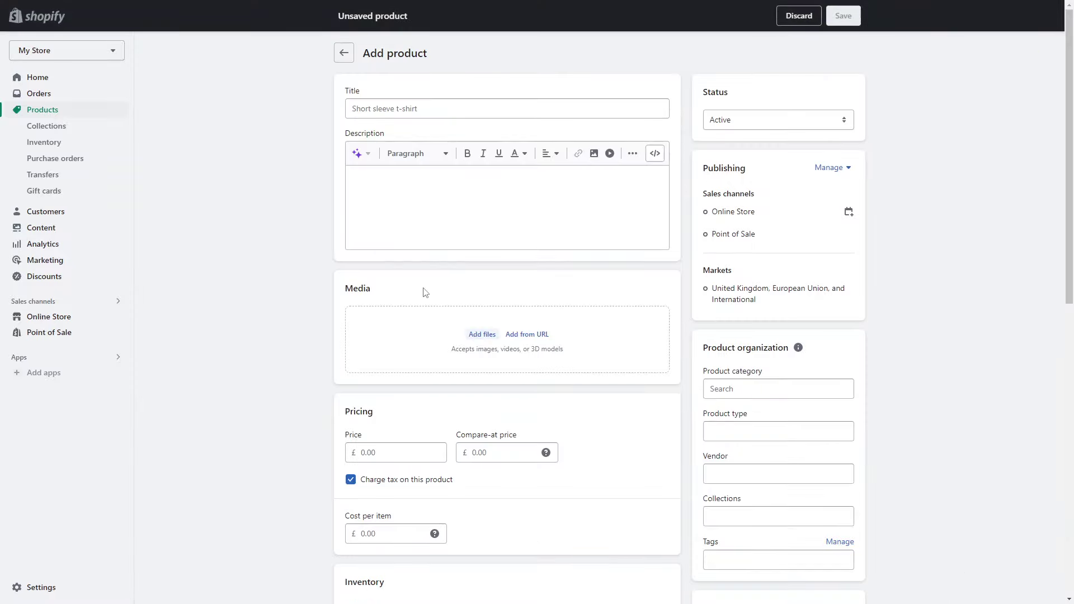
click(388, 108)
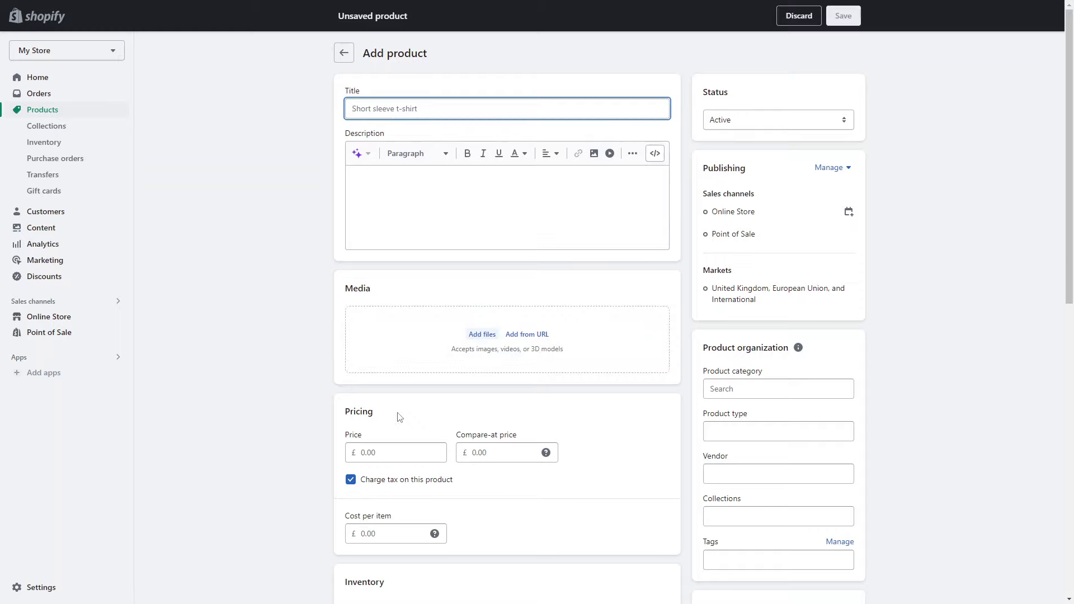
scroll(400, 414, down, 3)
scroll(400, 414, up, 3)
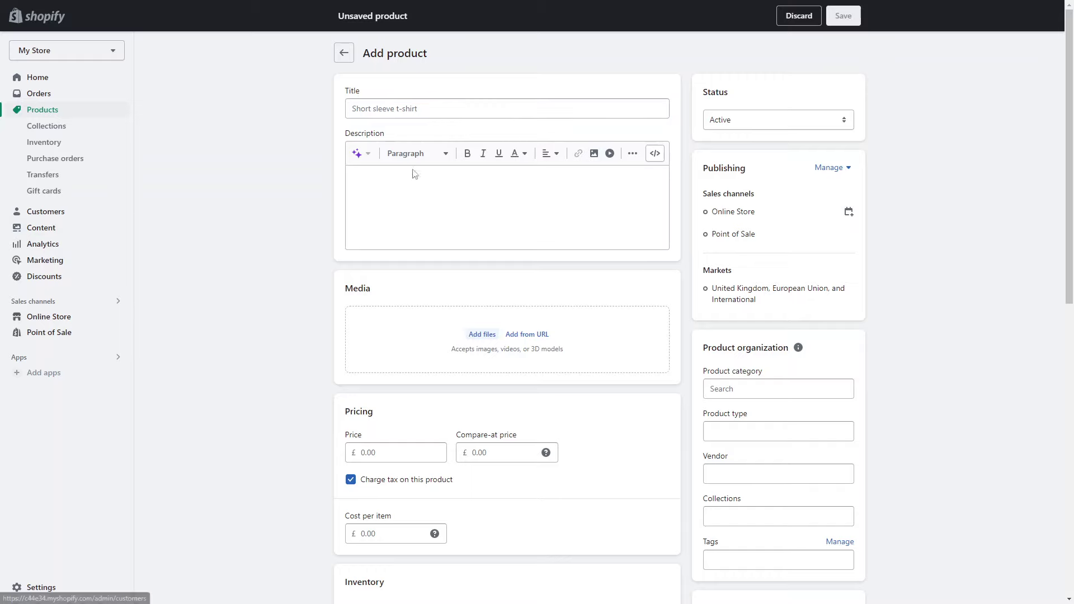
Step: Title the product 'White Sneaker' and upload the sneaker photo from Downloads as media
click(418, 107)
text(Whi)
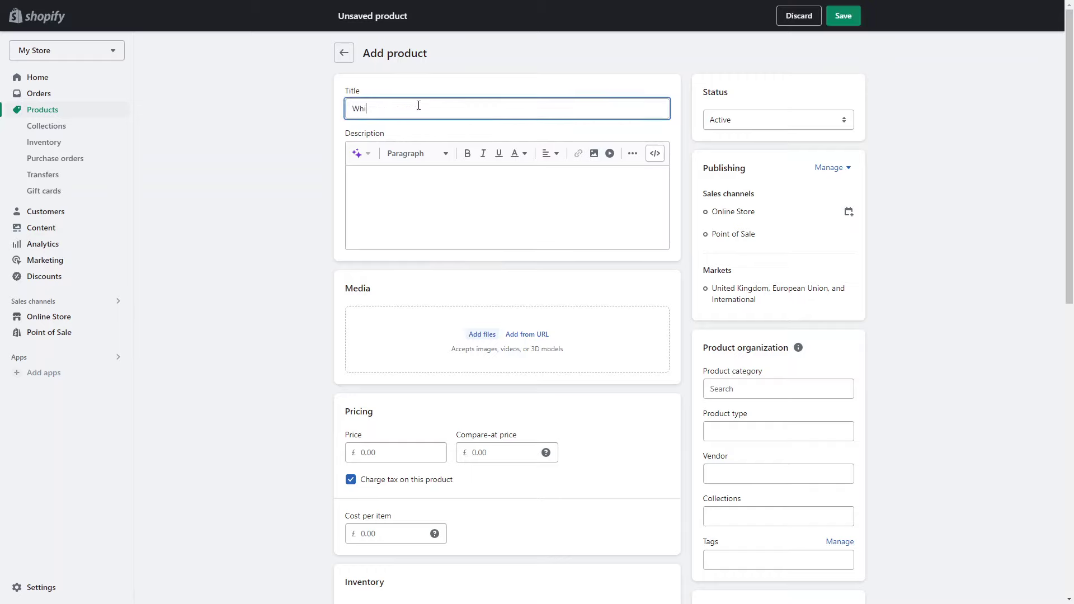
text(te Sneaker)
click(486, 336)
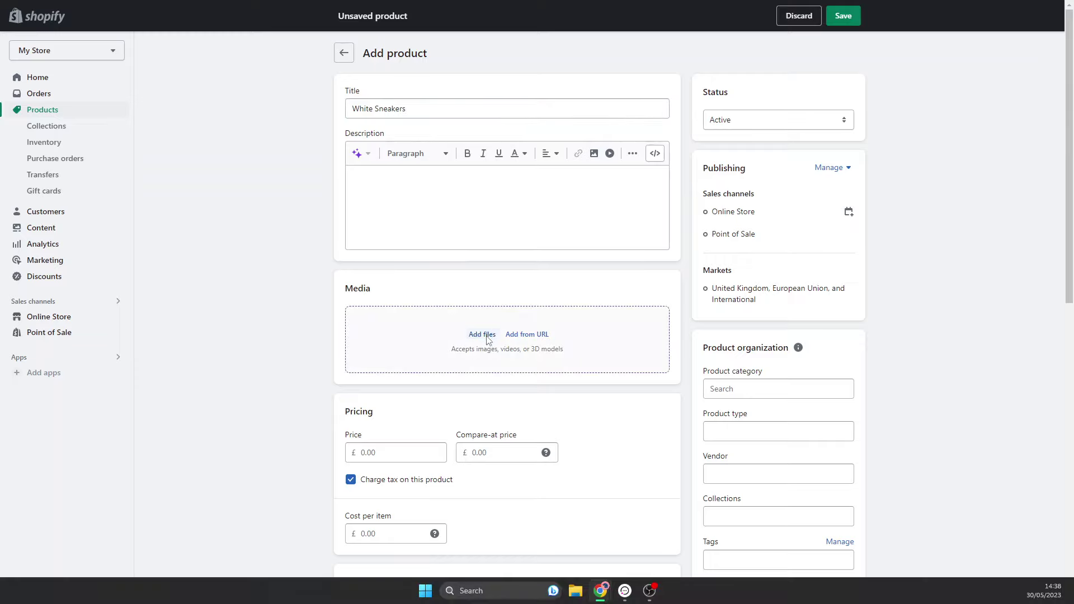
scroll(392, 207, down, 2)
scroll(390, 207, down, 5)
click(370, 118)
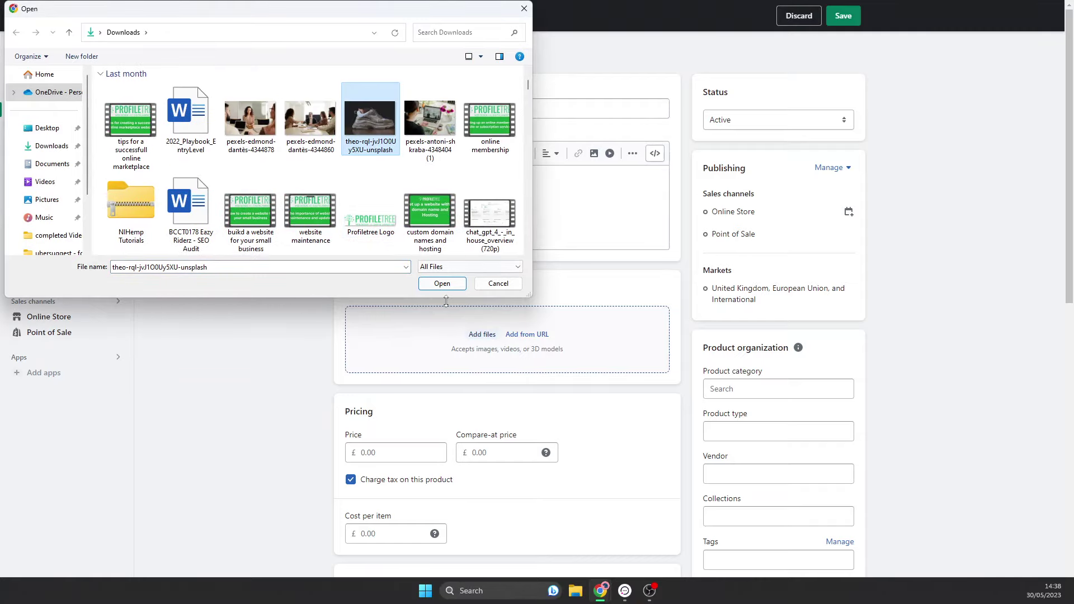
click(442, 284)
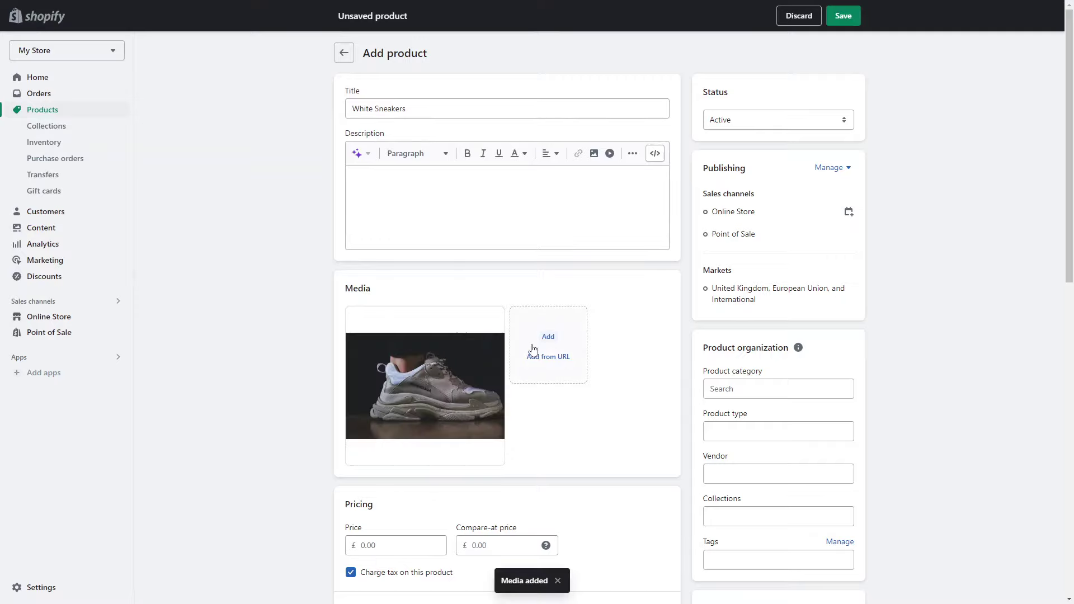
scroll(498, 425, down, 2)
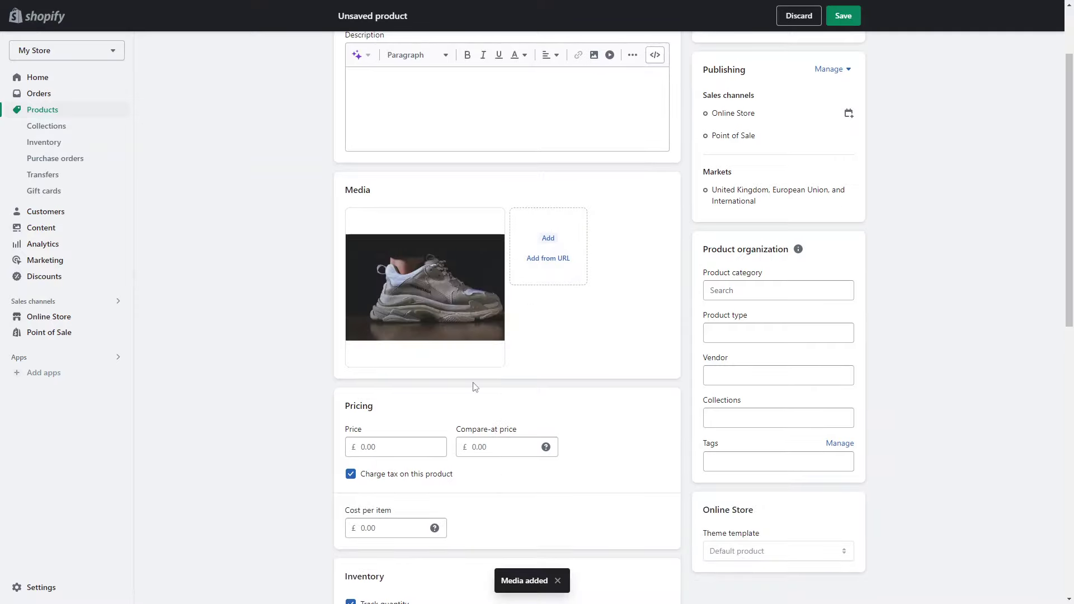
scroll(474, 386, up, 2)
click(452, 192)
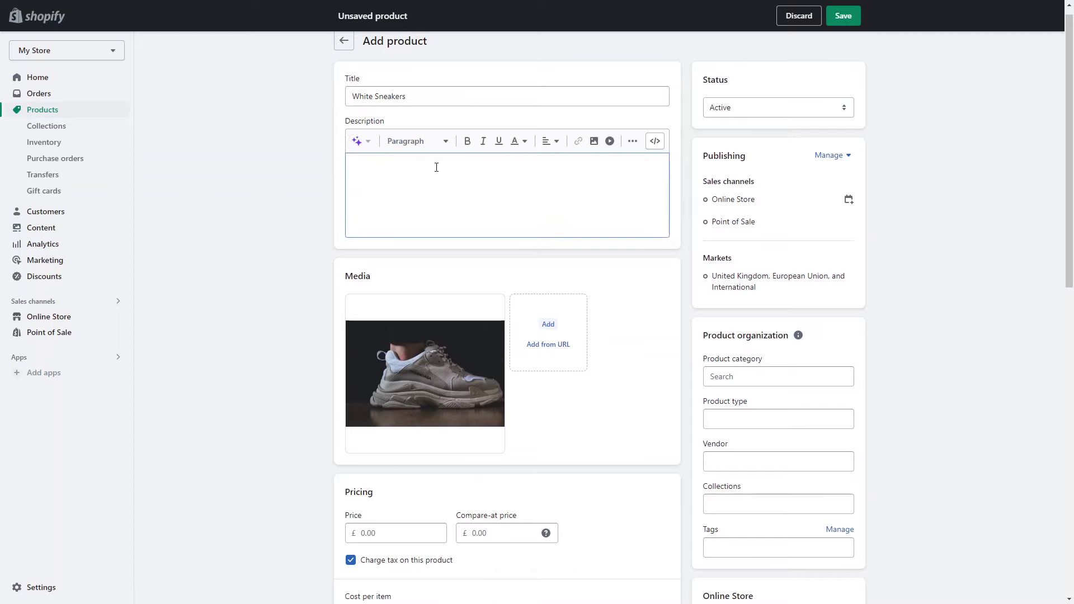
Step: Generate an Expert-tone AI description from 'white sneakers, mens, comfy, on trend' and keep it
click(359, 142)
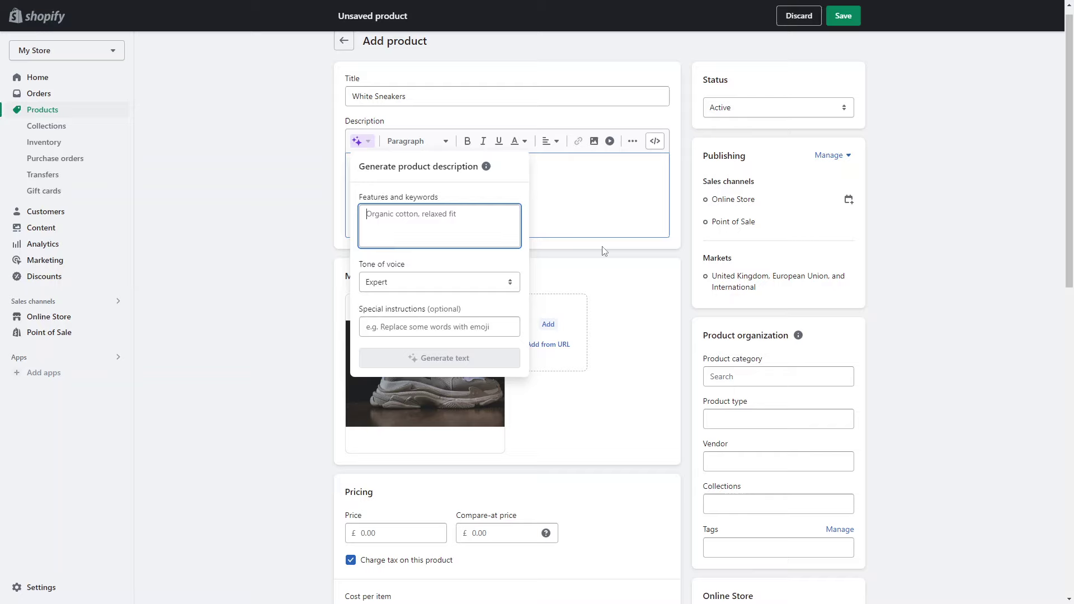
text(w)
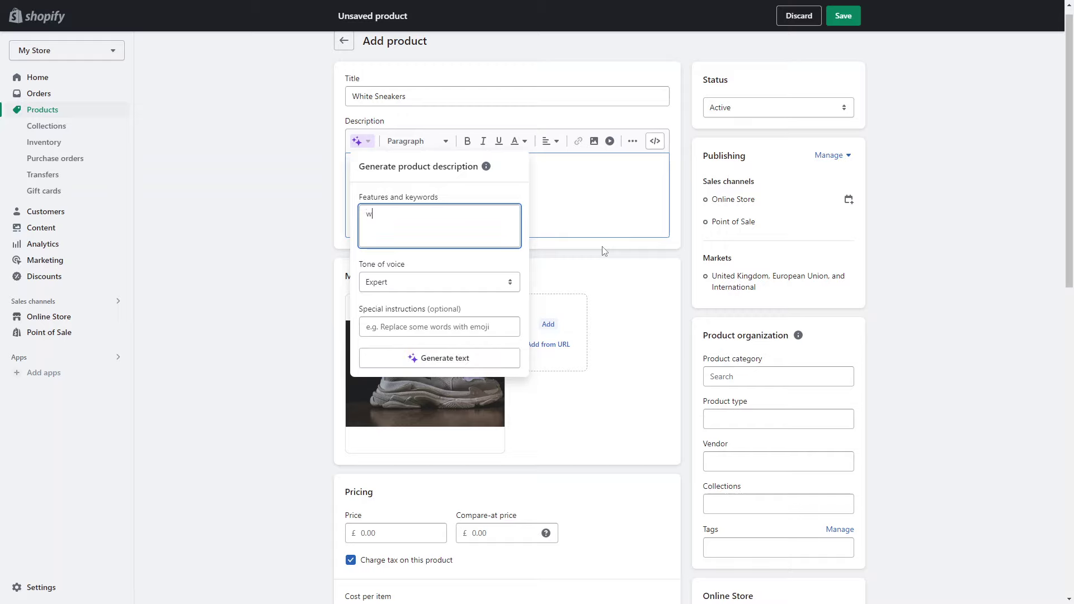
text(hite dsneakers)
text(, mens, comfy)
text(, )
text(o)
key(BackSpace)
text(on tre)
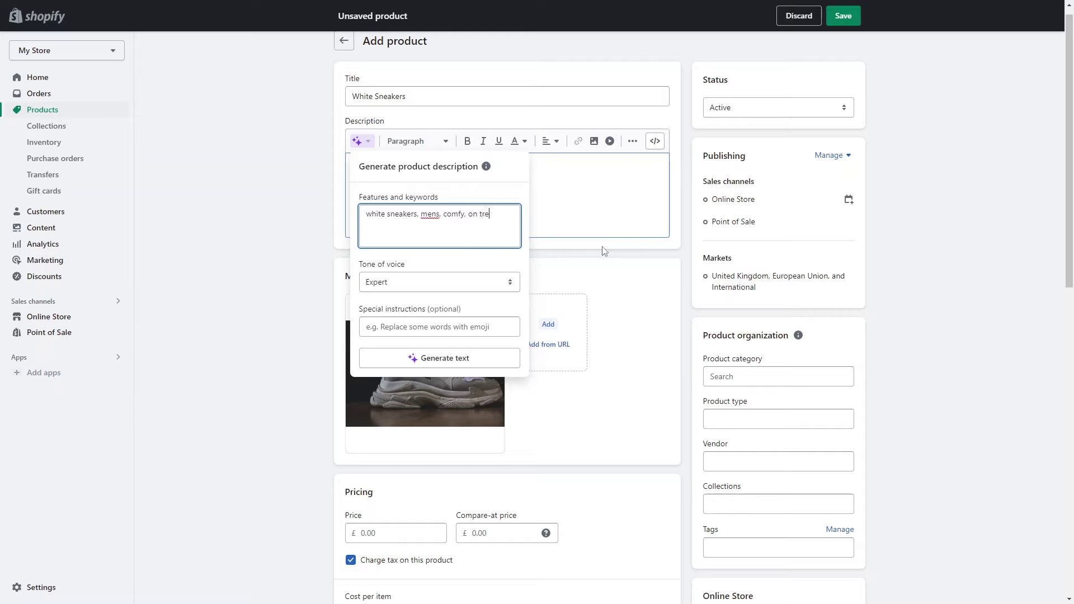
text(nd)
click(417, 283)
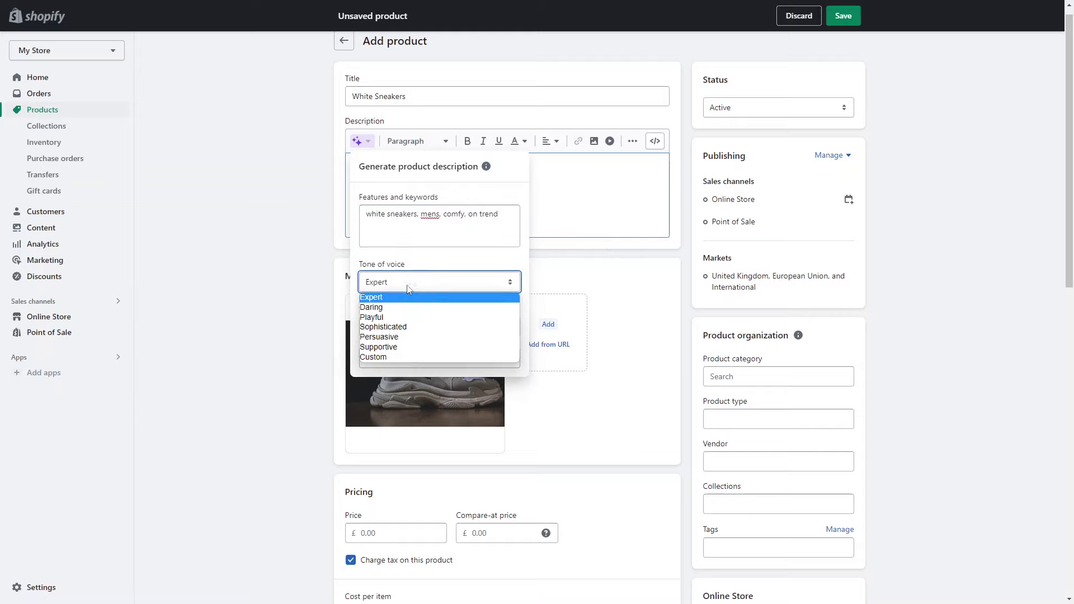
click(409, 288)
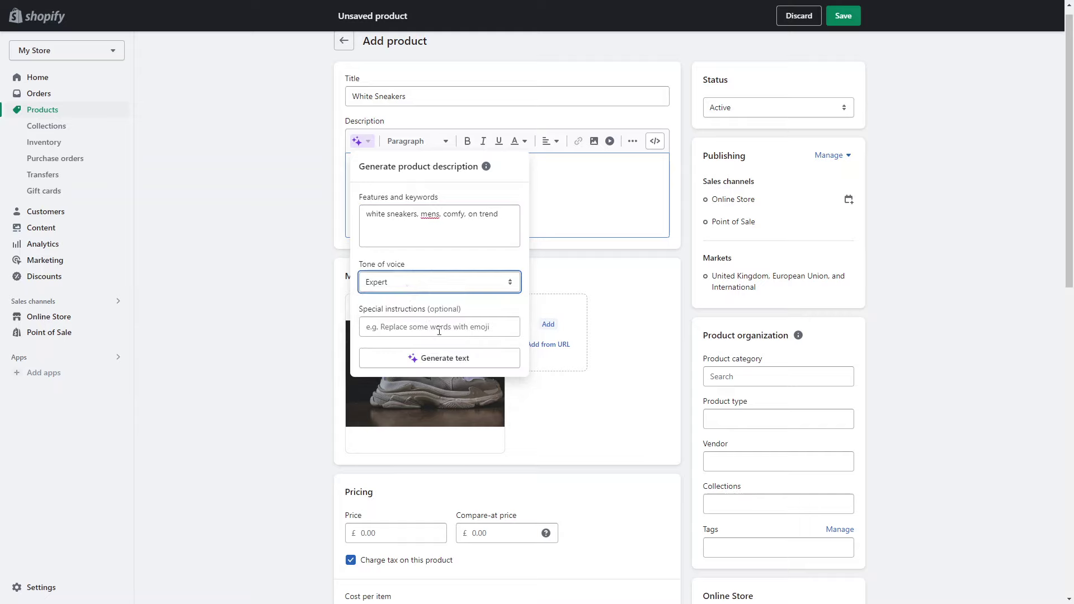
click(474, 362)
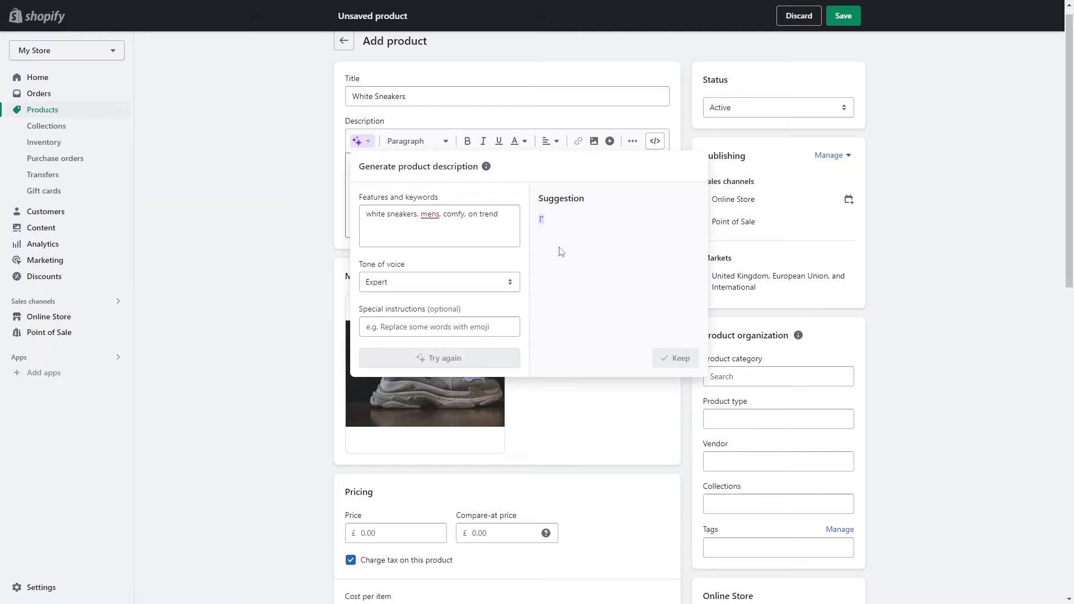
click(675, 358)
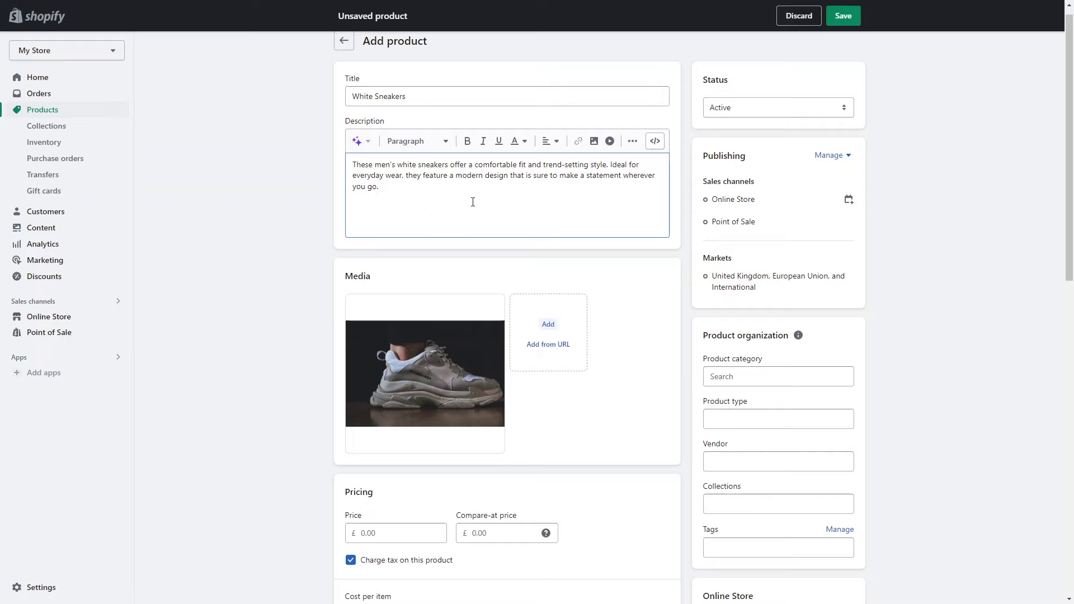
Step: Set the price to £25.00, adding then clearing a 15.00 compare-at price
scroll(473, 201, down, 5)
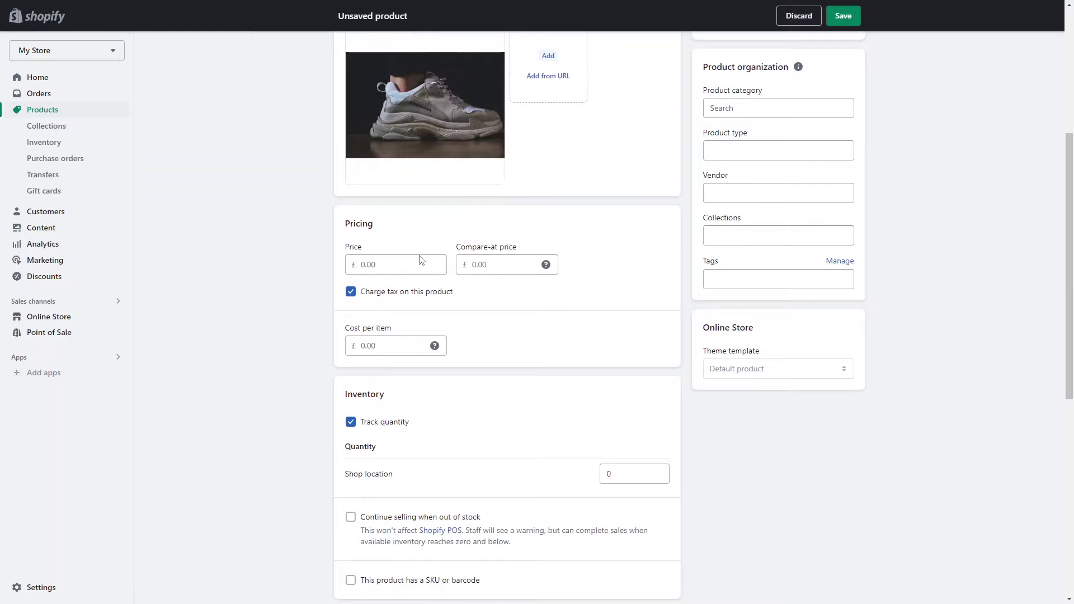
click(419, 257)
text(25.00)
click(502, 306)
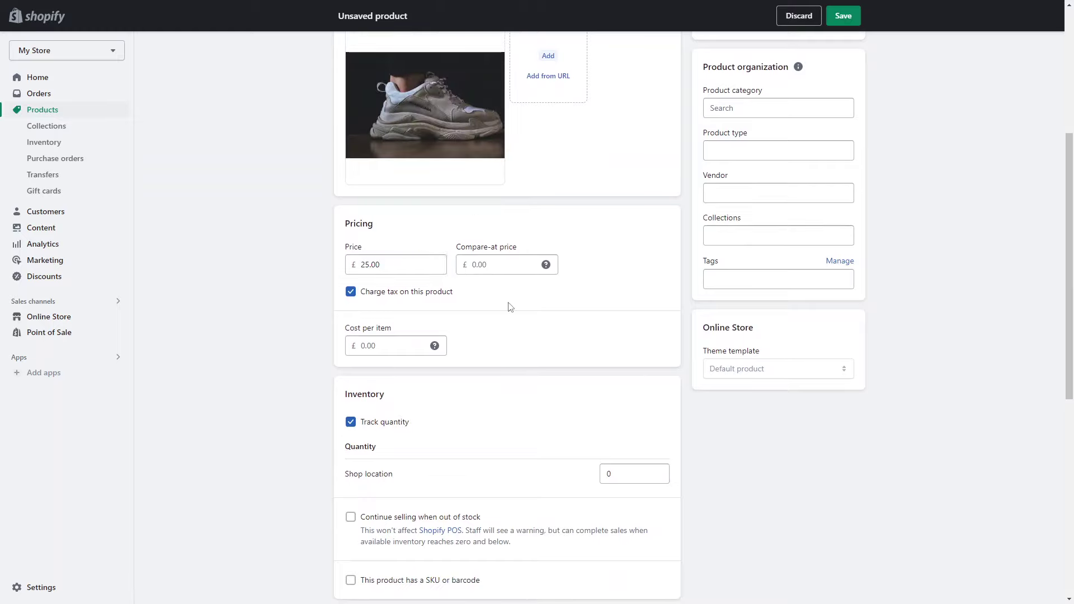
click(479, 265)
text(15.00)
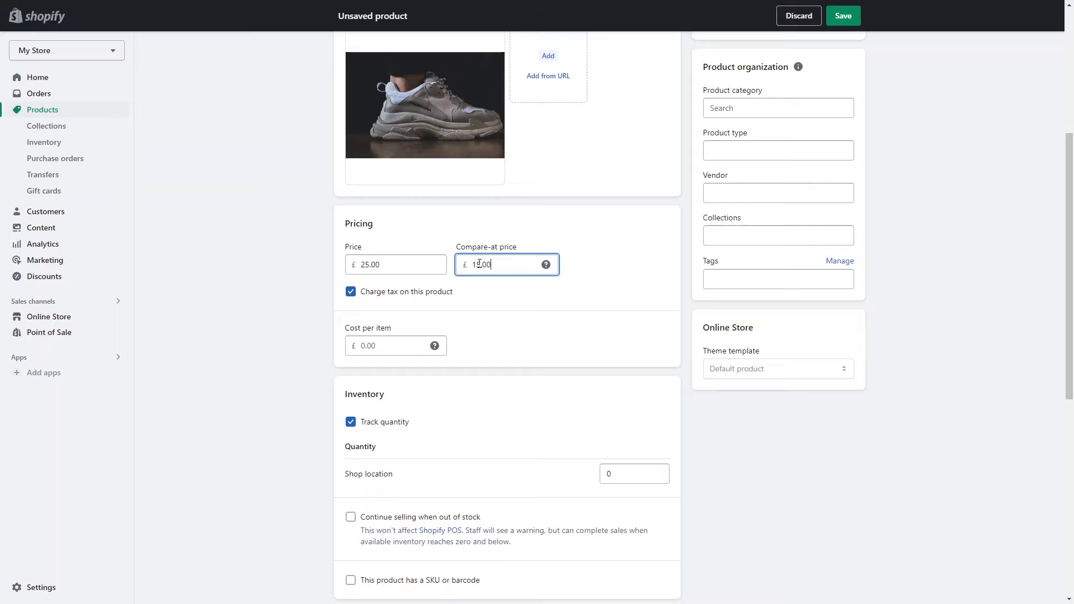
click(507, 310)
scroll(500, 286, up, 5)
scroll(499, 271, down, 4)
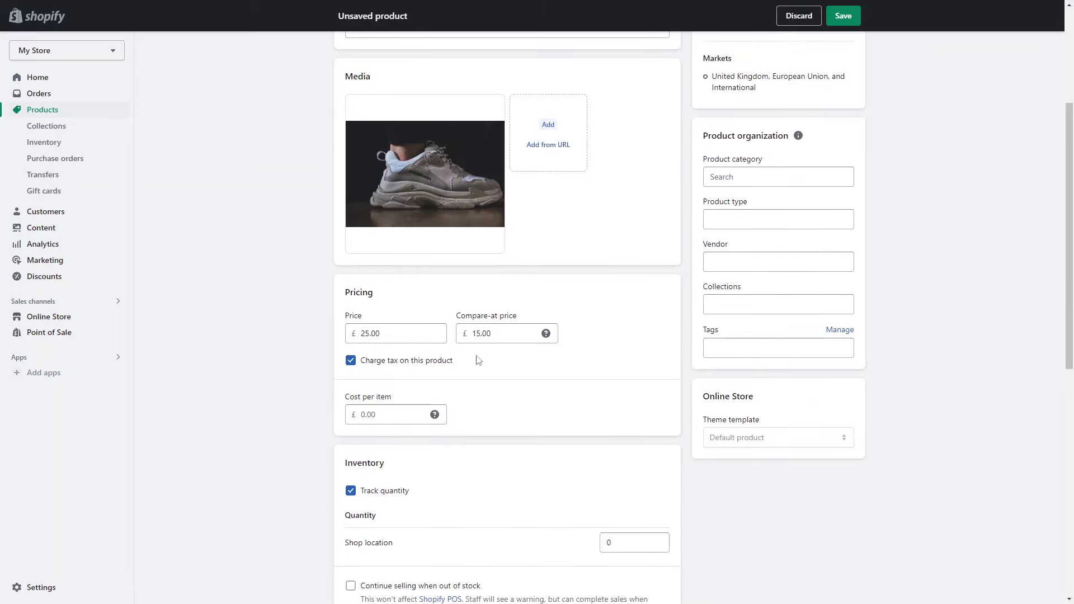
double_click(516, 333)
key(BackSpace)
click(274, 392)
Step: Track 50 units at the shop location and stop selling when out of stock
scroll(391, 449, down, 3)
scroll(392, 450, down, 1)
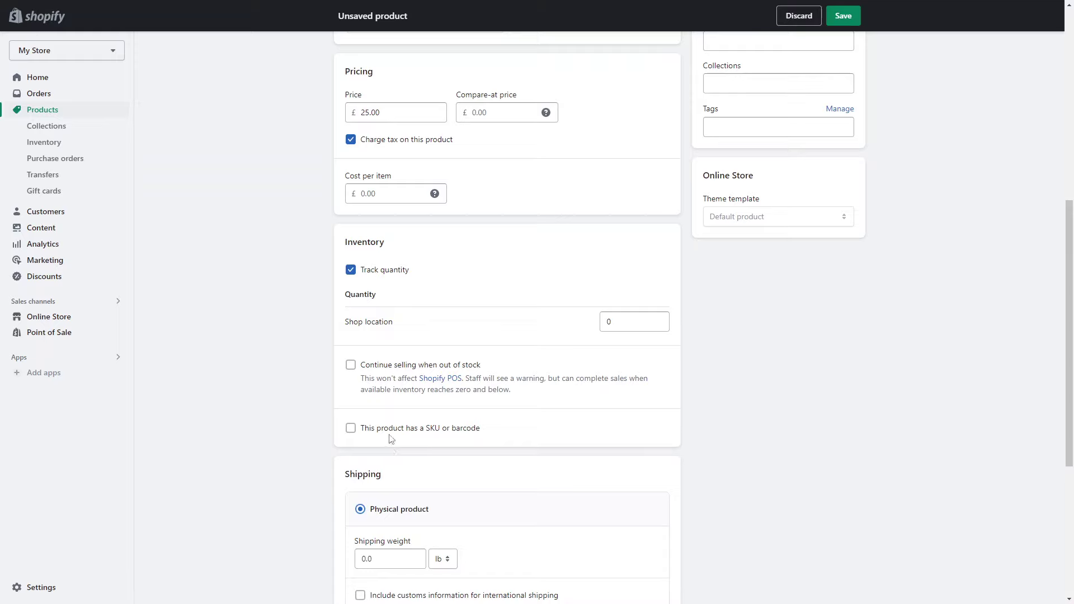
click(351, 272)
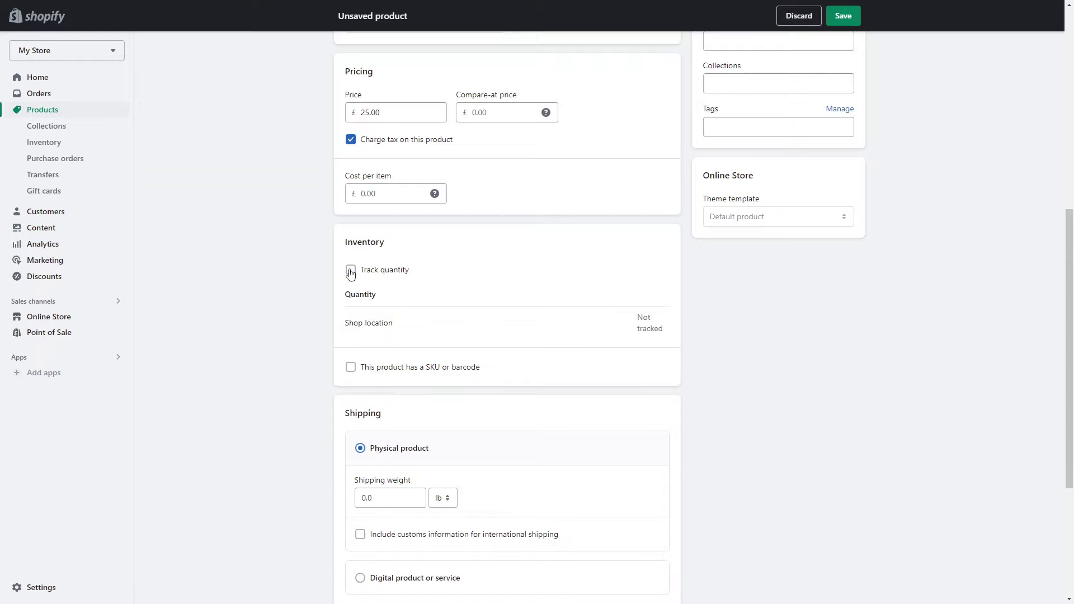
click(351, 271)
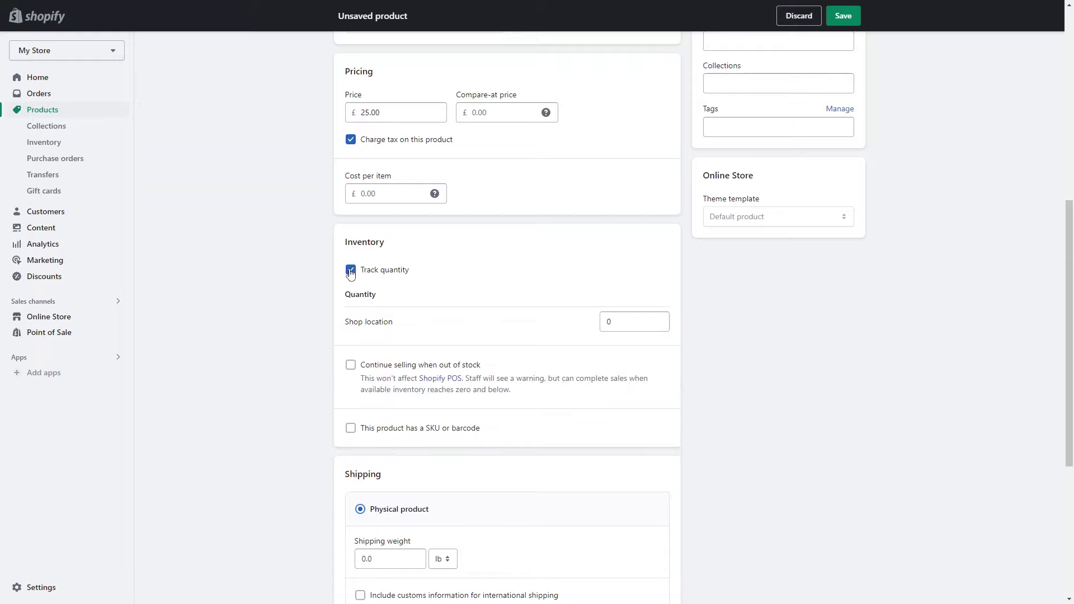
click(622, 318)
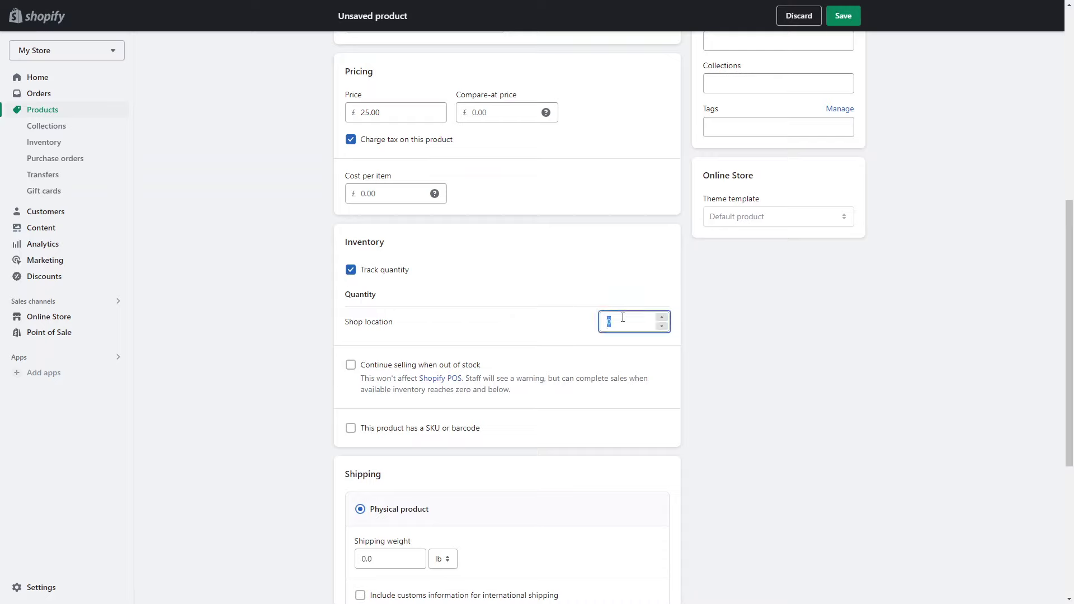
text(50)
click(351, 371)
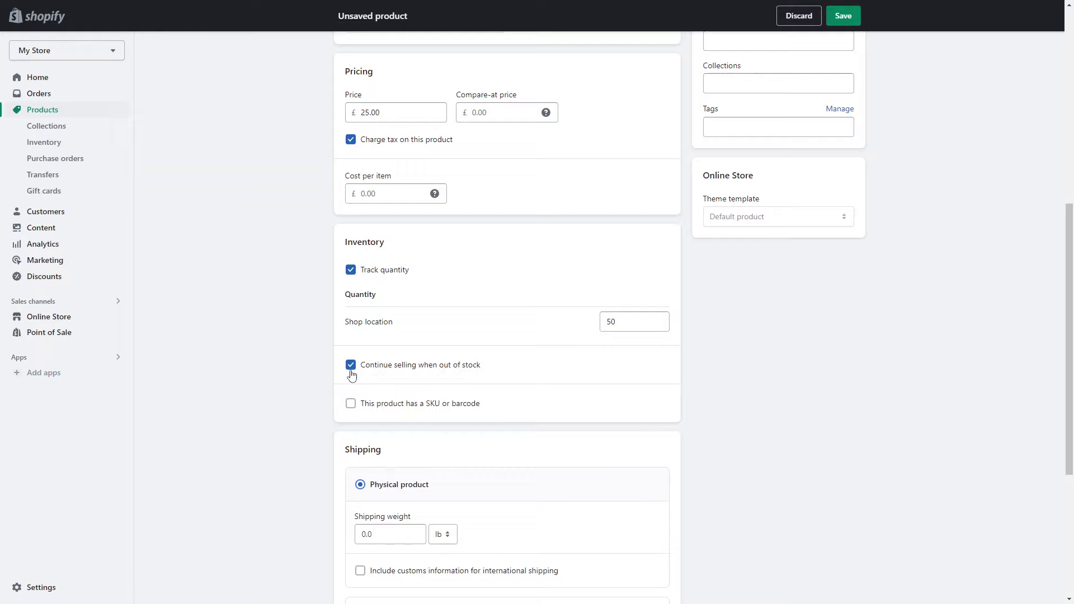
click(351, 374)
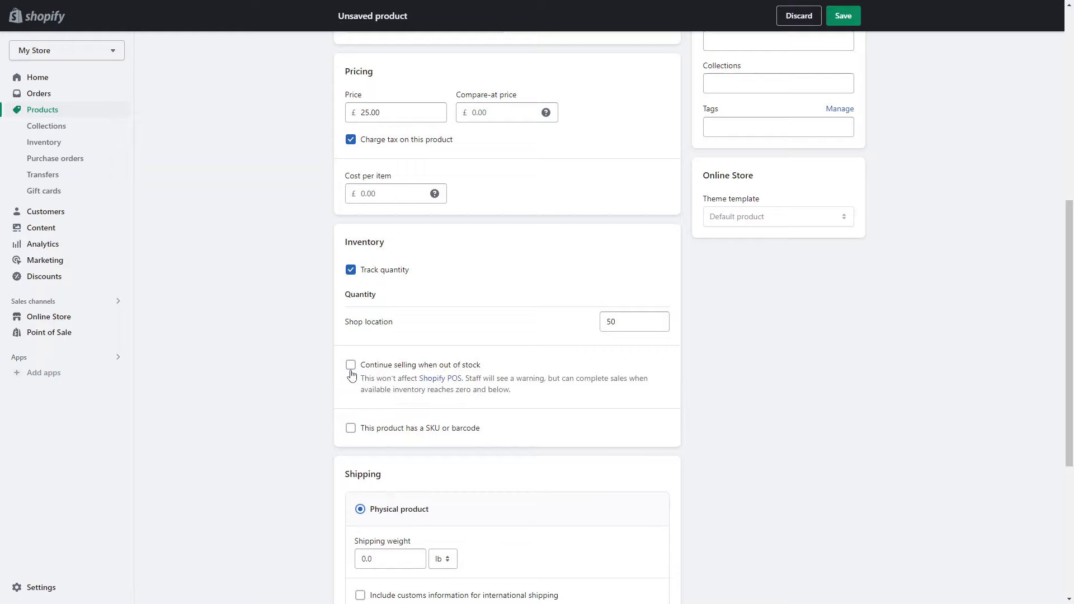
scroll(352, 374, down, 4)
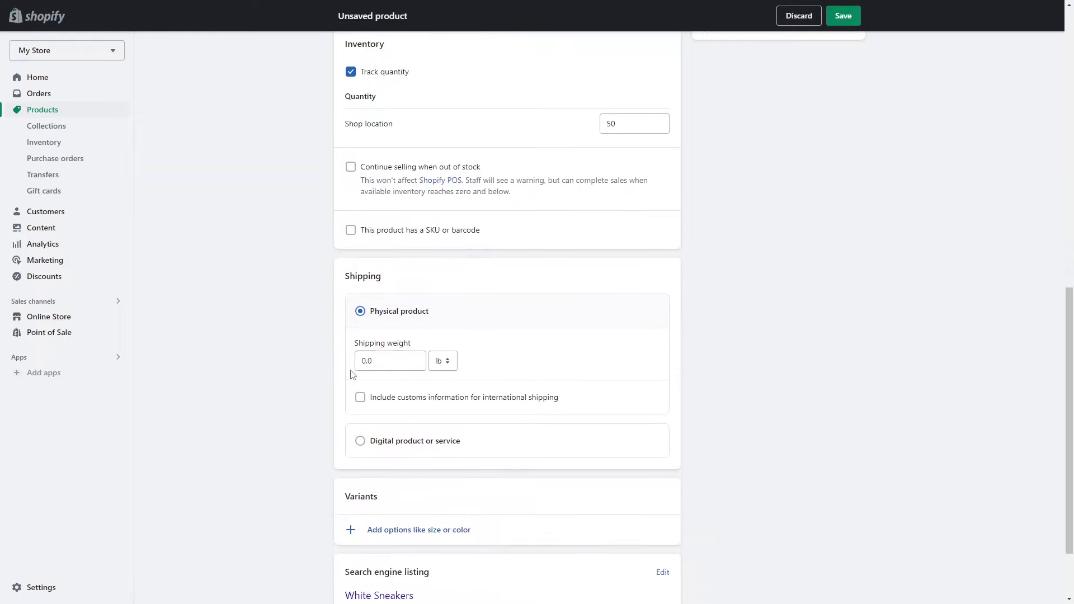
scroll(353, 373, down, 2)
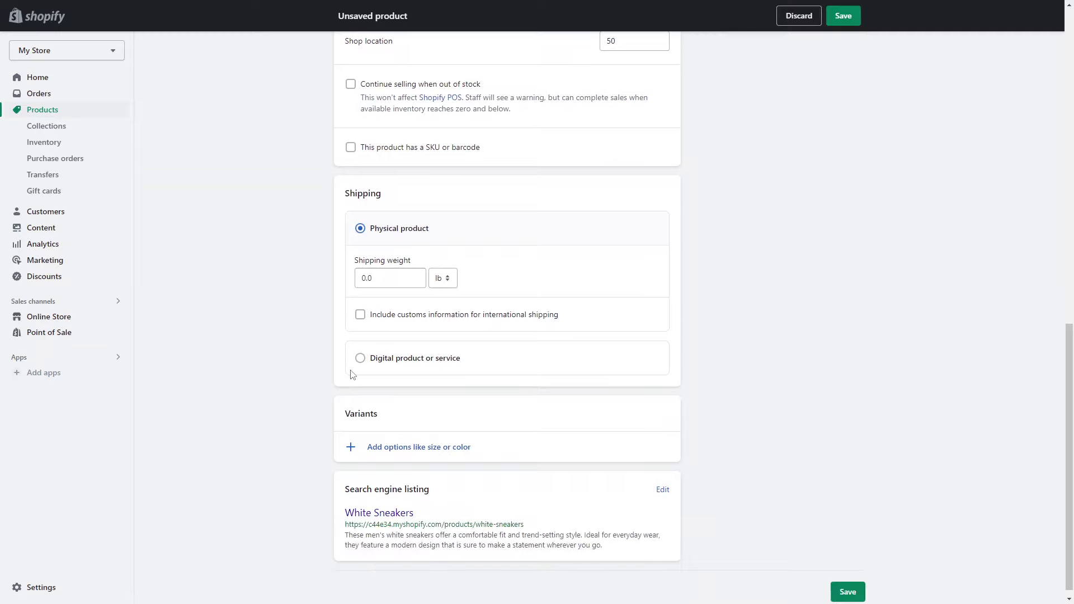
Step: Add a Size option with values 8, 9 and 10 to build the variants
click(358, 457)
click(402, 489)
click(399, 500)
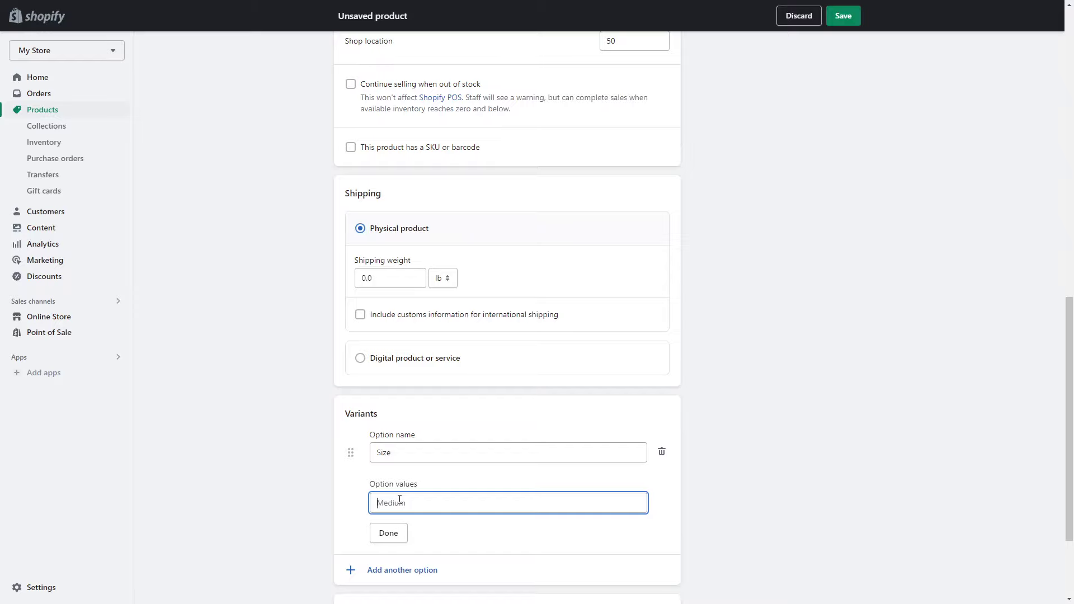
text(8)
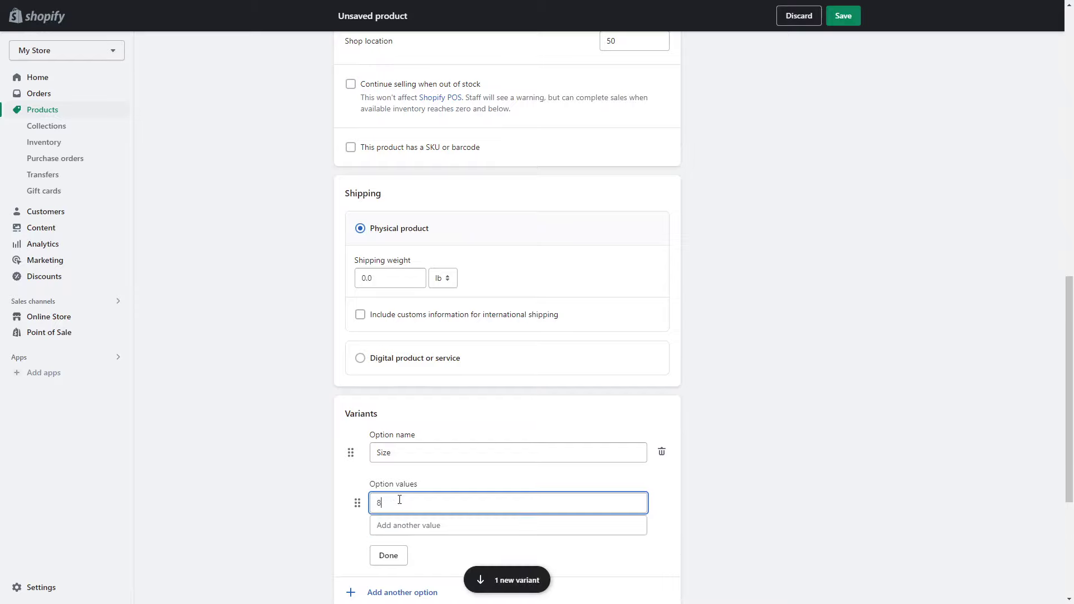
key(Return)
text(9)
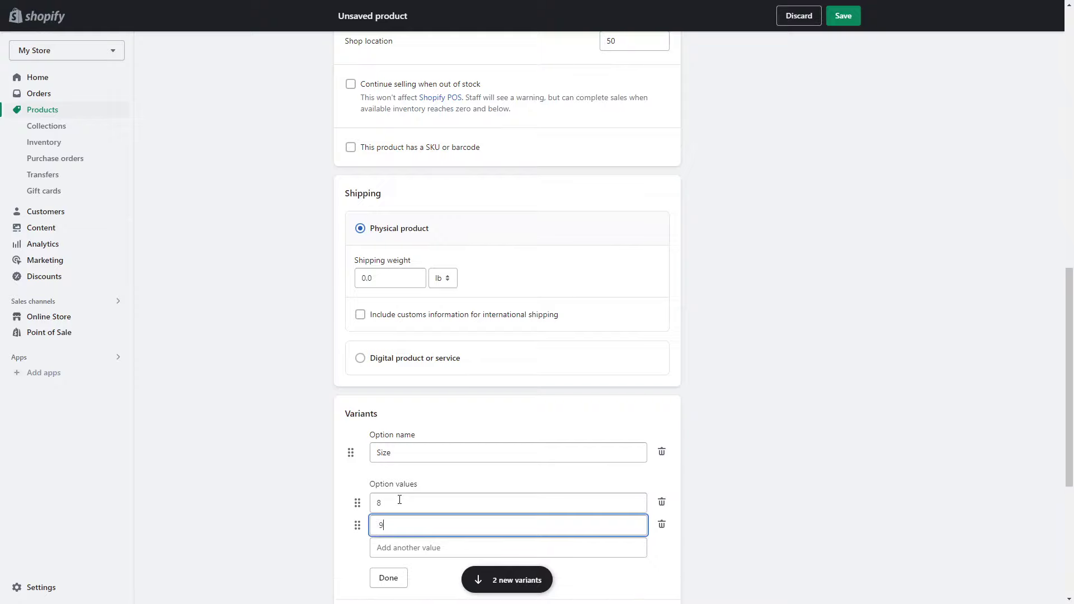
click(427, 553)
text(10)
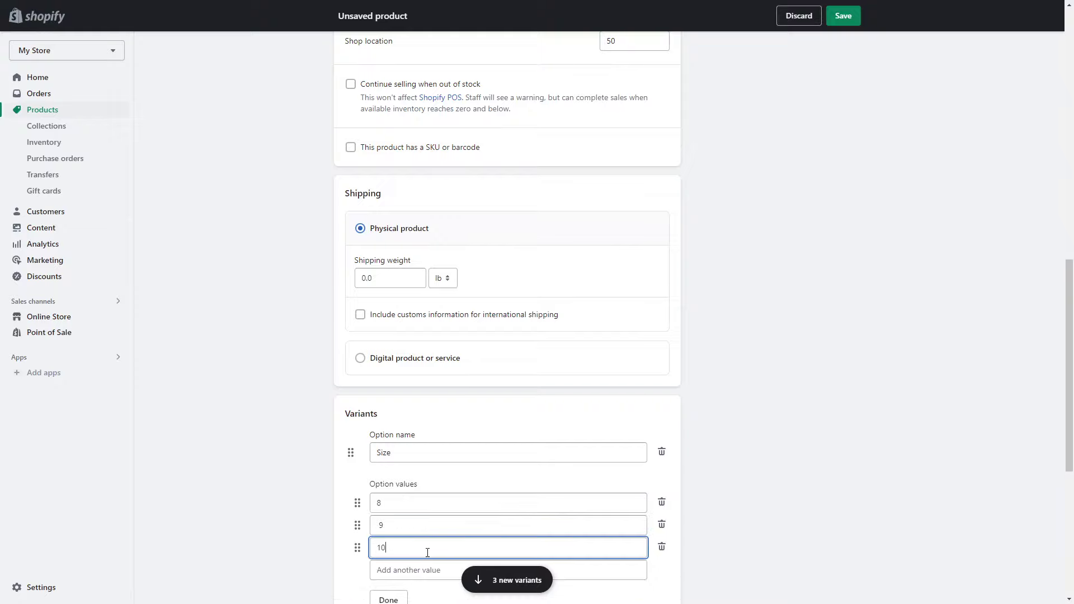
scroll(428, 552, down, 2)
click(390, 500)
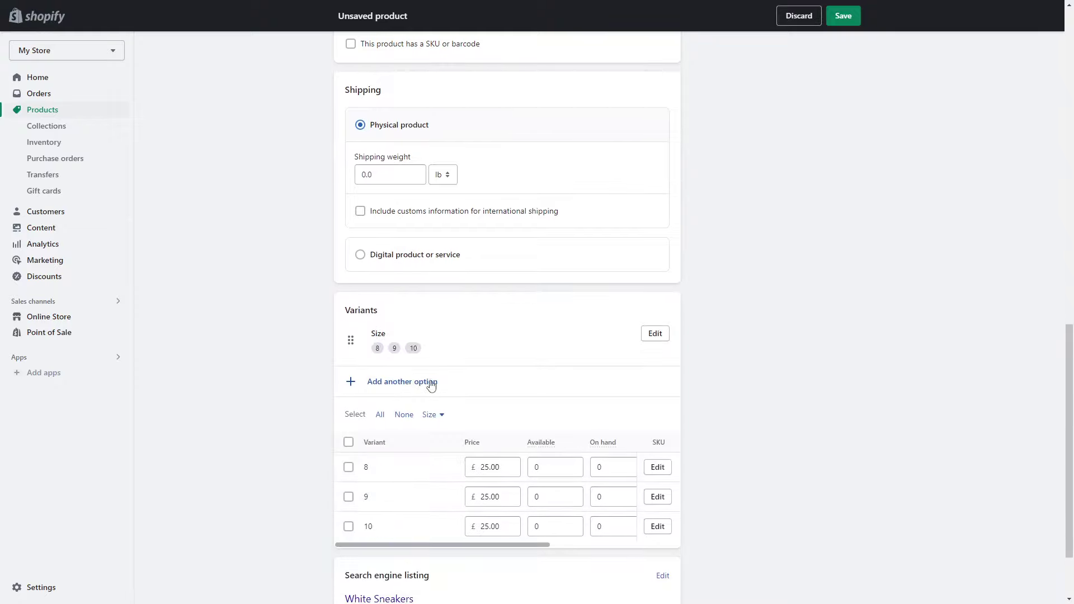
Step: Set available stock to 12 for size 8 and 5 for size 9
scroll(488, 370, down, 2)
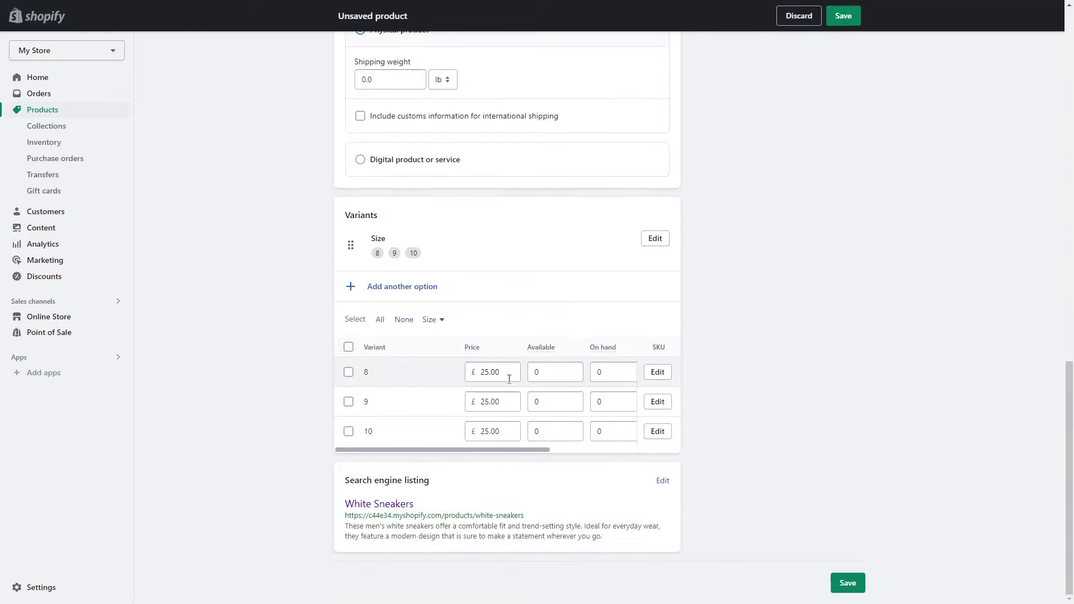
drag(499, 372, 496, 372)
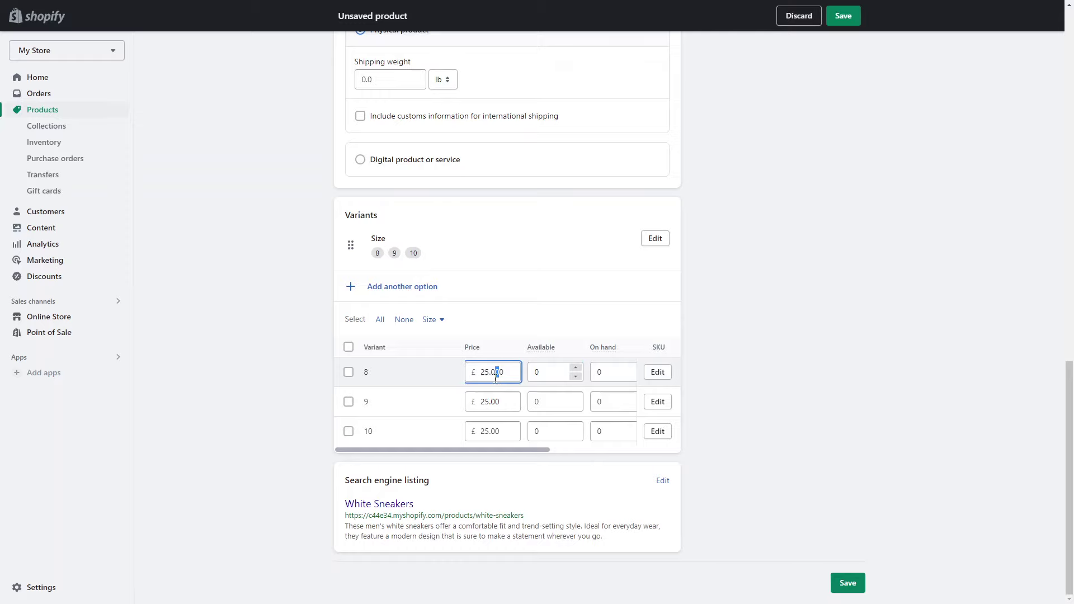
double_click(565, 379)
text(12)
double_click(566, 401)
text(5)
double_click(535, 433)
Step: Set size 10 stock to 20, then review the search listing's page title and meta description
text(20)
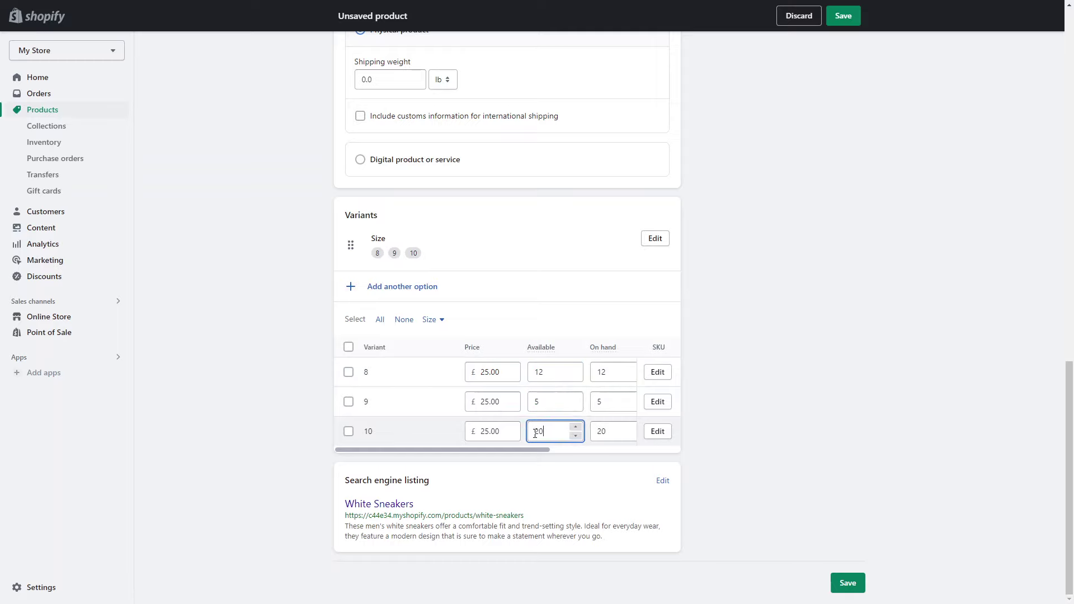
click(664, 479)
scroll(502, 468, down, 1)
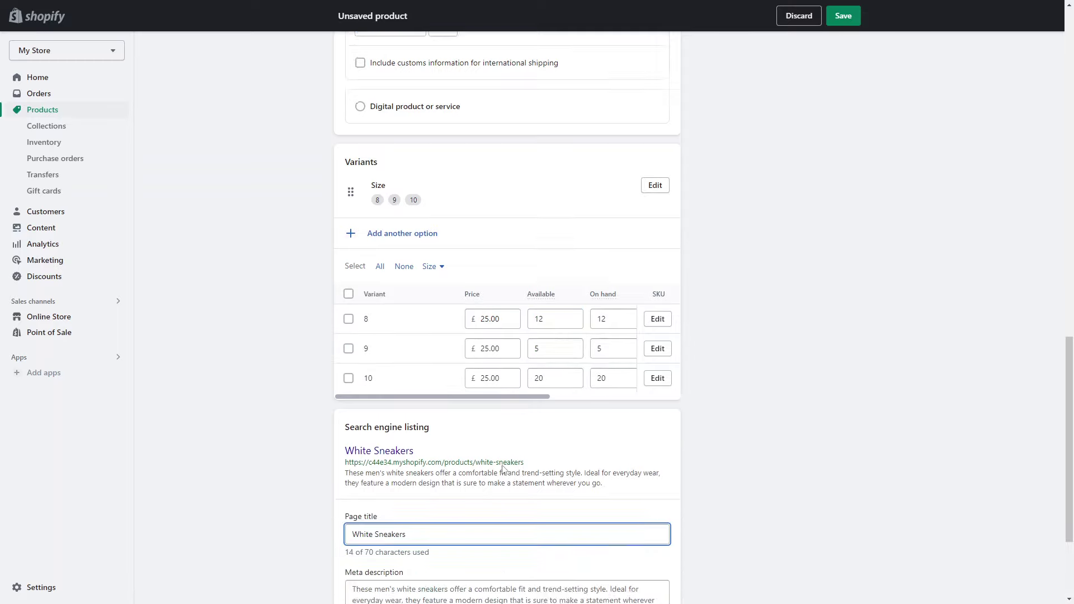
scroll(502, 468, down, 3)
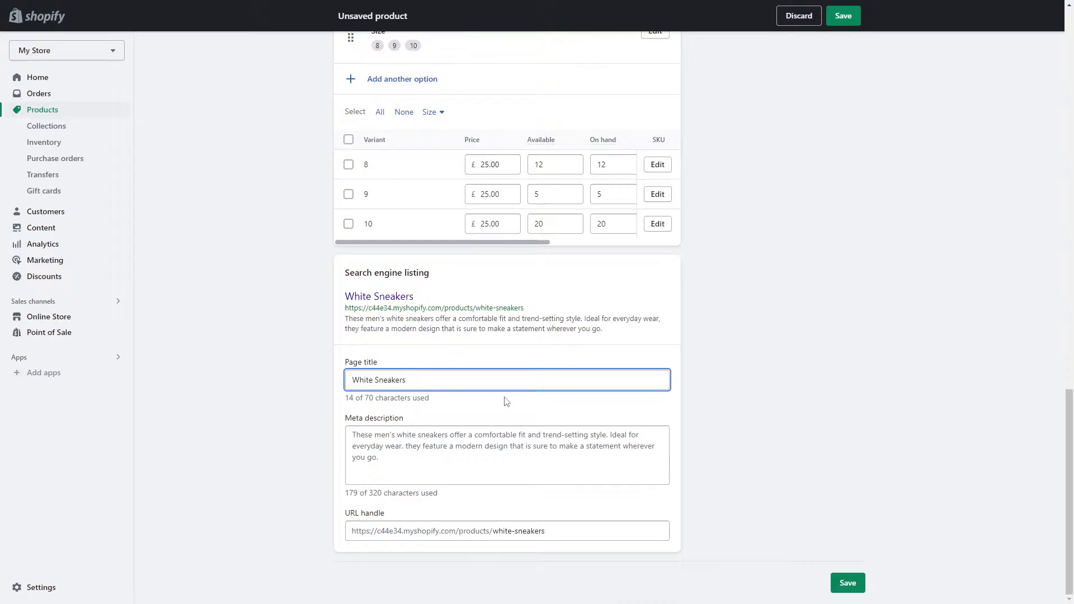
click(426, 460)
click(805, 497)
scroll(804, 497, up, 10)
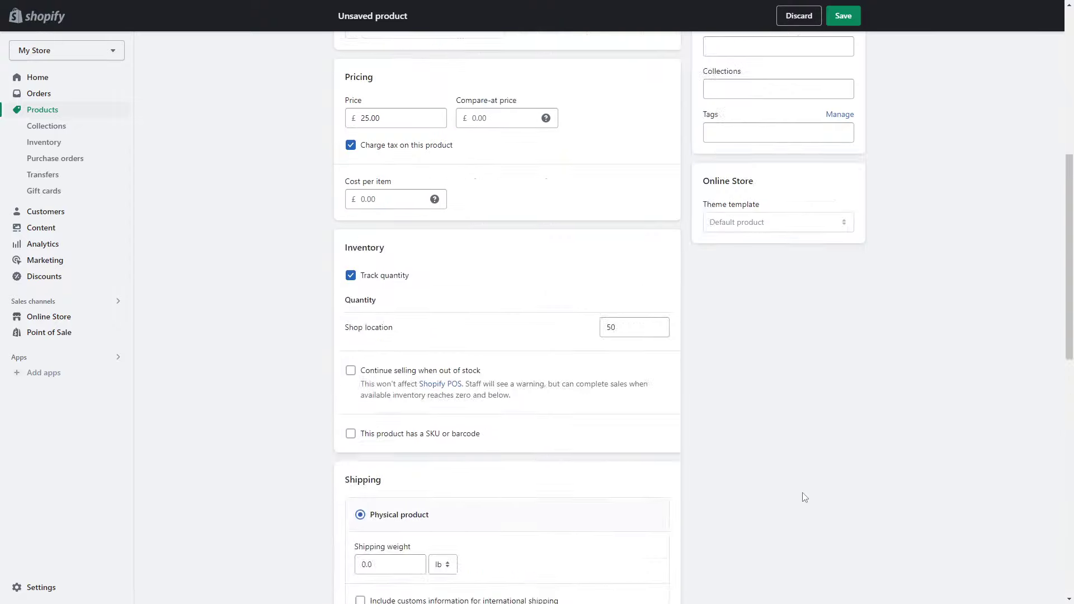
scroll(804, 497, up, 5)
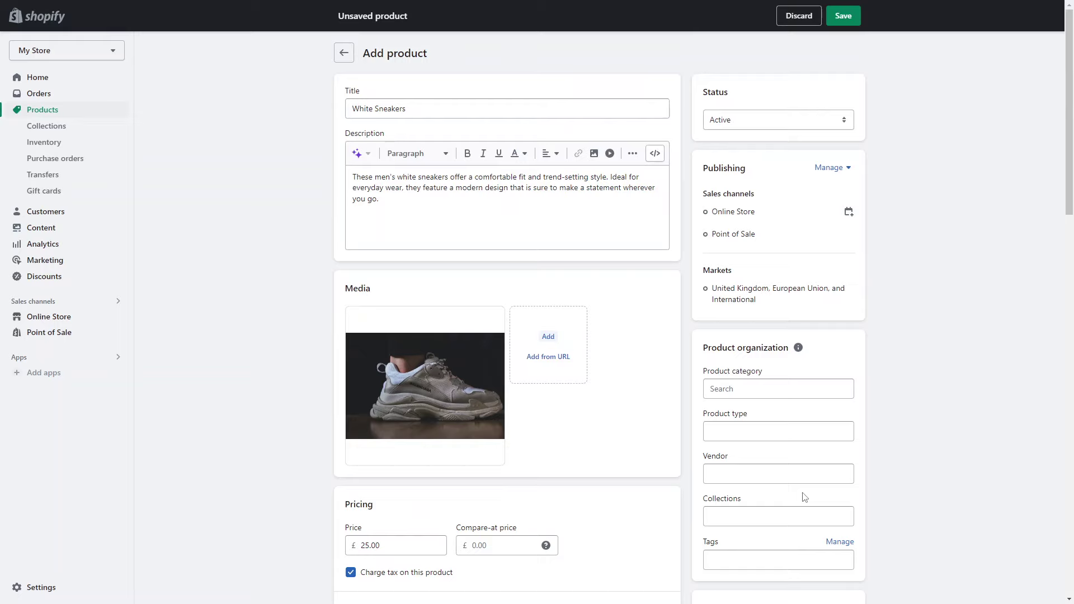
scroll(804, 498, down, 2)
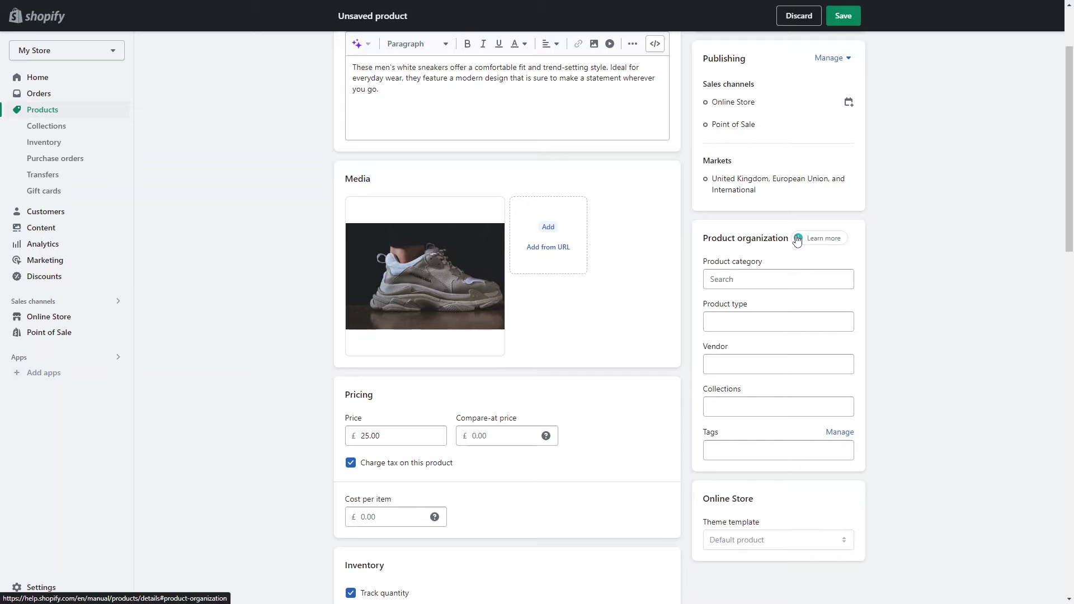
click(766, 279)
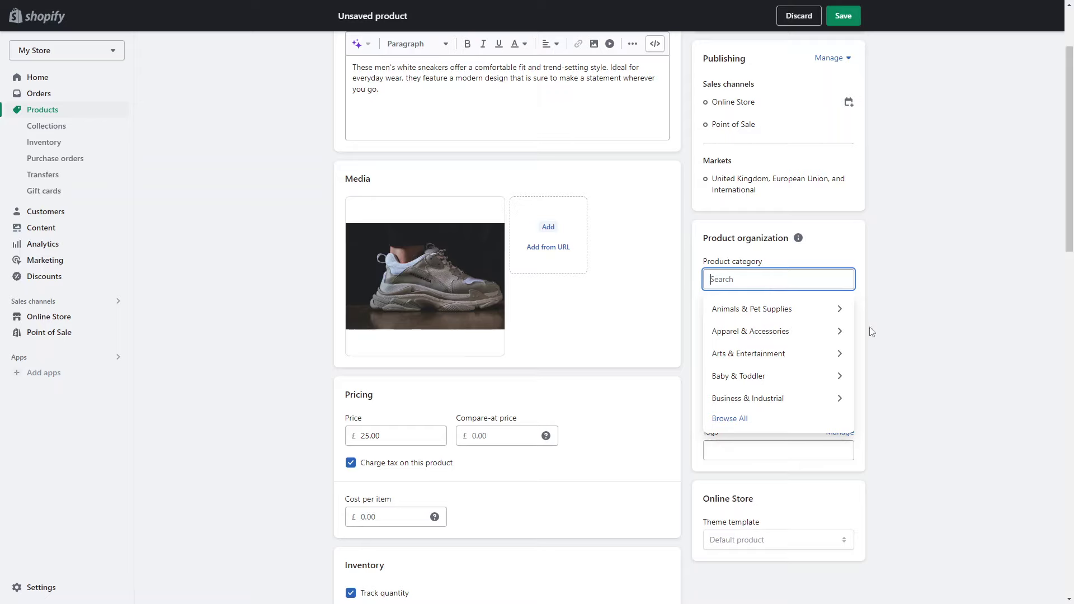
Step: Search for and set the product category to Shoes
click(908, 298)
click(770, 279)
text(Mens)
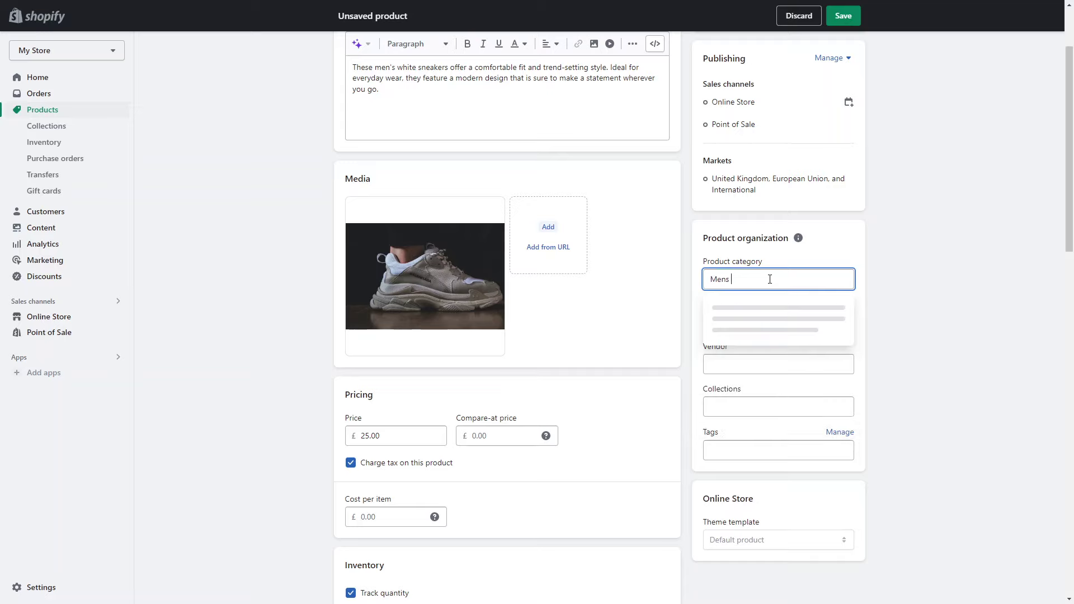
key(BackSpace)
text('s)
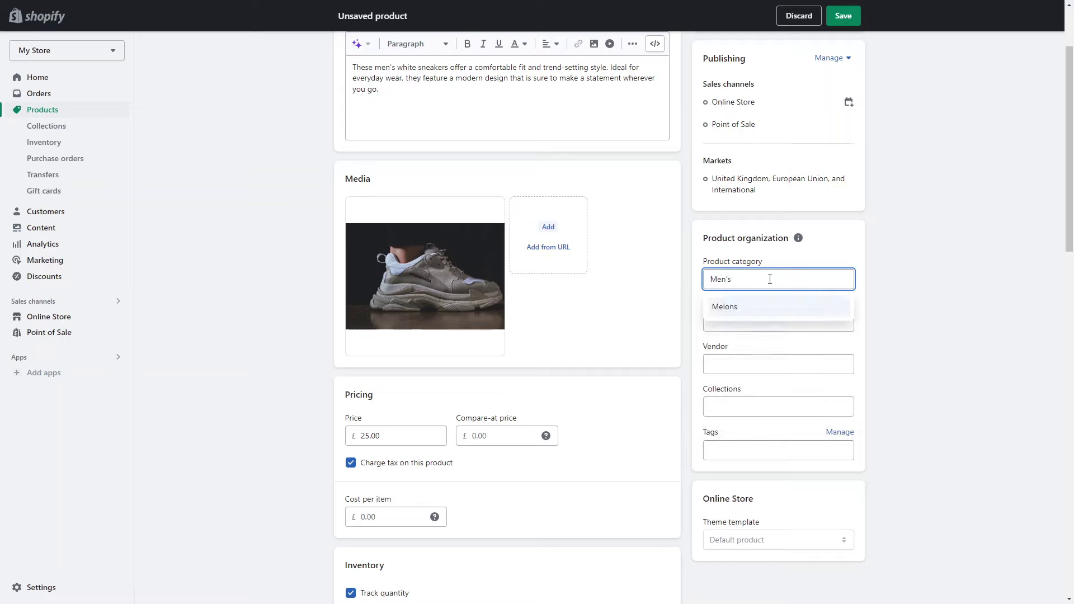
key(BackSpace)
key(BackSpace)
key(BackSpace)
key(BackSpace)
key(BackSpace)
key(BackSpace)
text(sHO)
key(BackSpace)
key(BackSpace)
key(BackSpace)
text(Shoes)
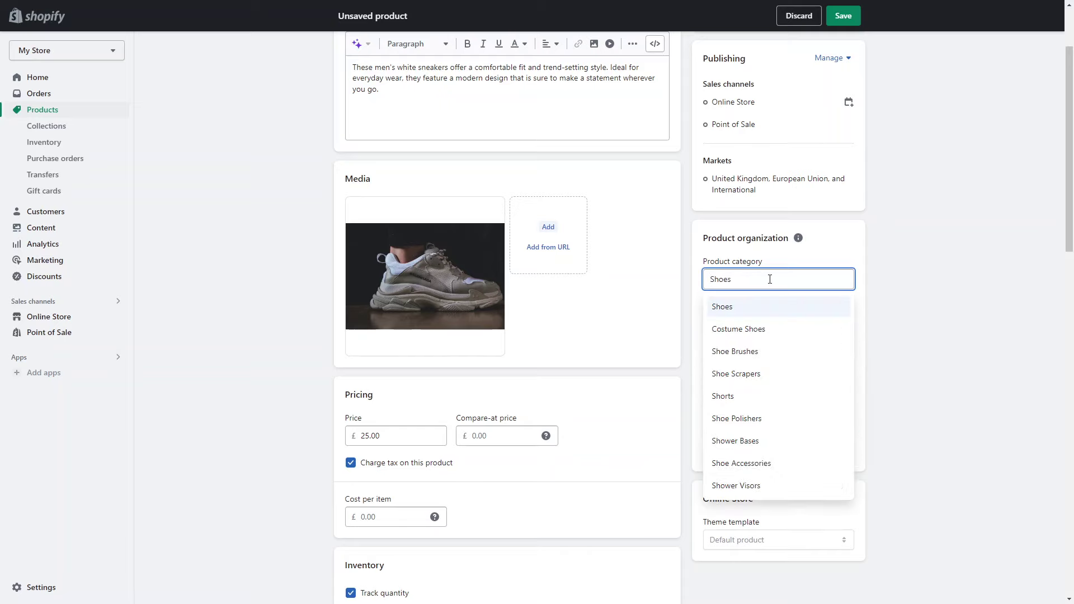
click(754, 309)
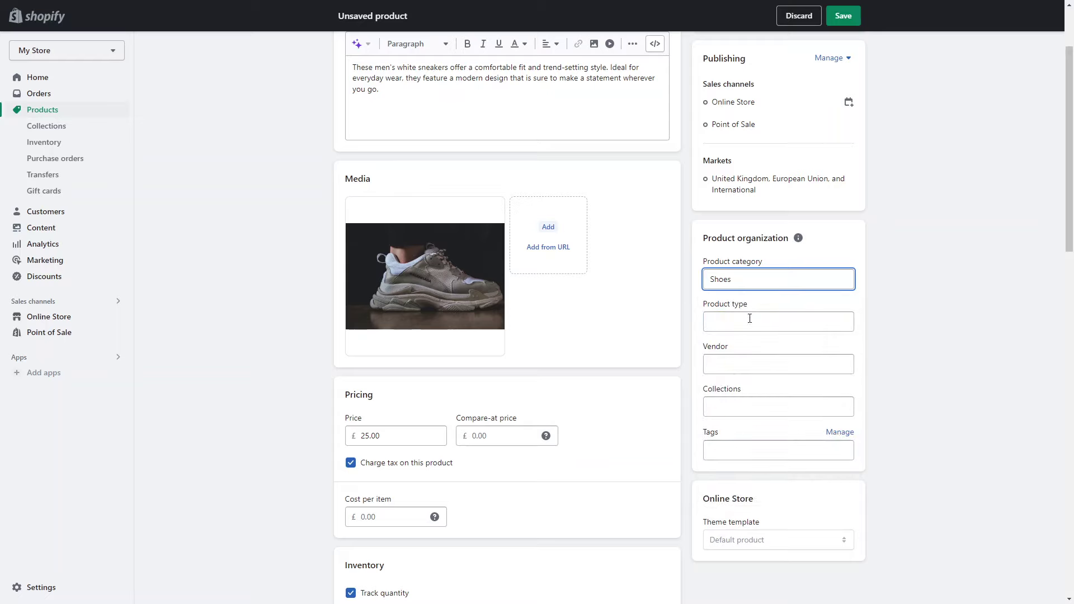
Step: Enter Mens in Collections, choose to create it, and stay on the product page
click(750, 406)
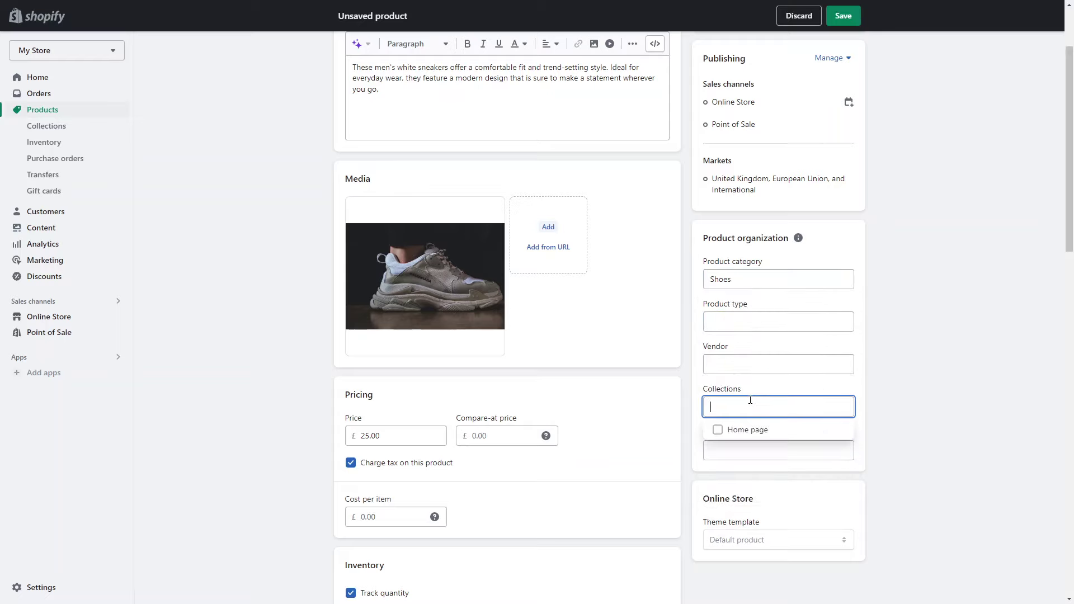
text(Men')
key(BackSpace)
text(s)
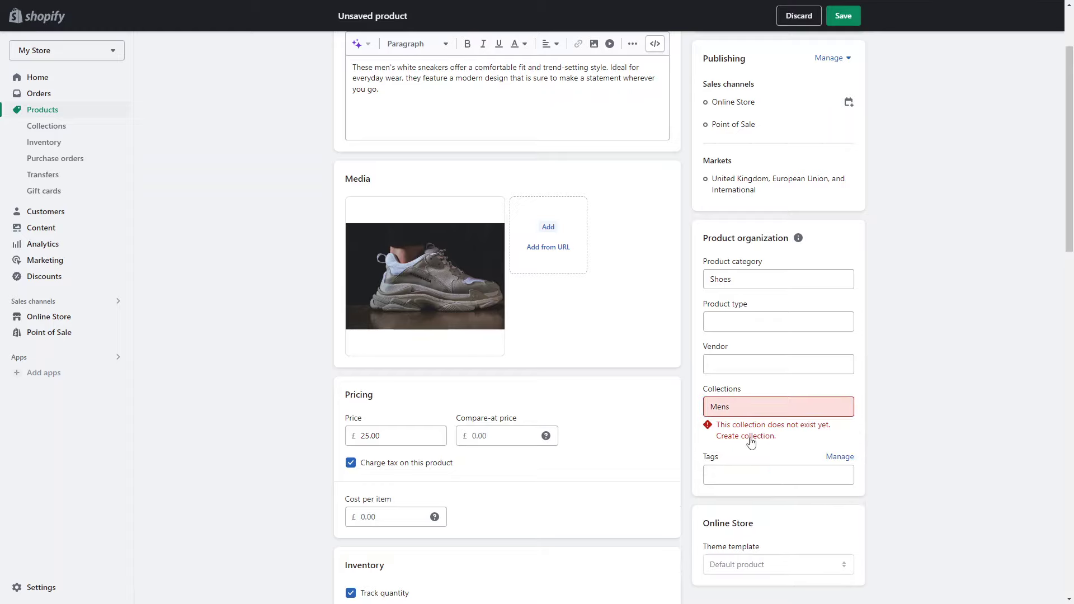
click(749, 437)
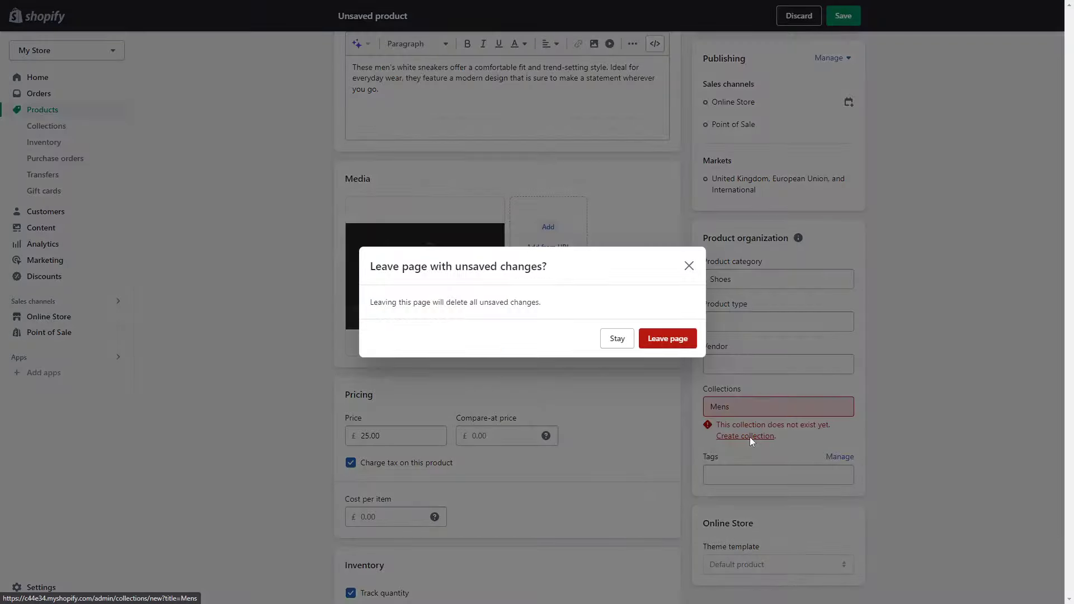
click(618, 339)
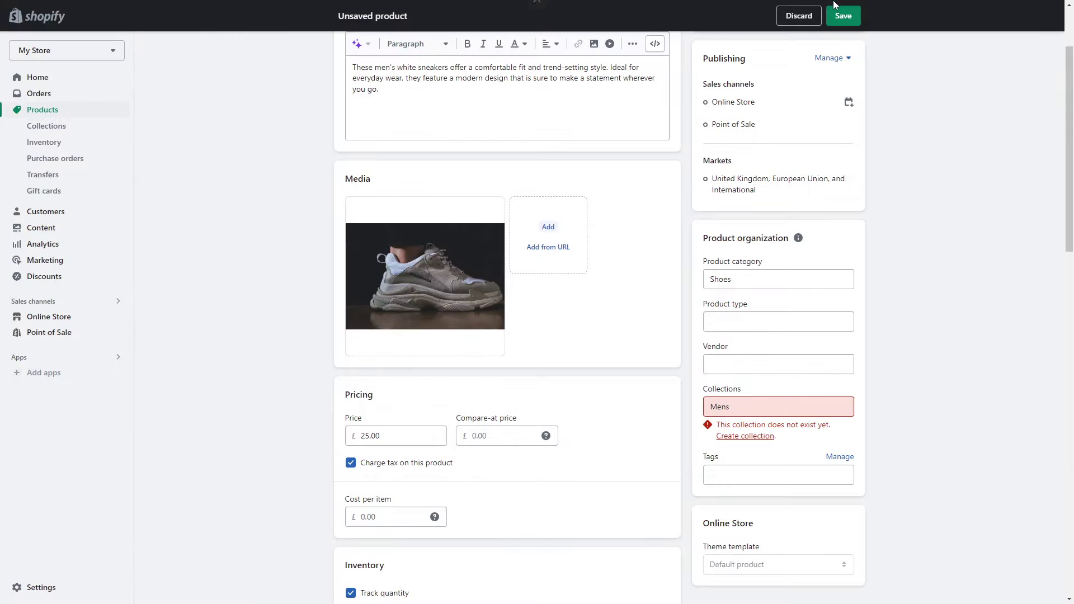
Step: Save the product, remove the Home page collection, and leave to create the Mens collection
click(842, 16)
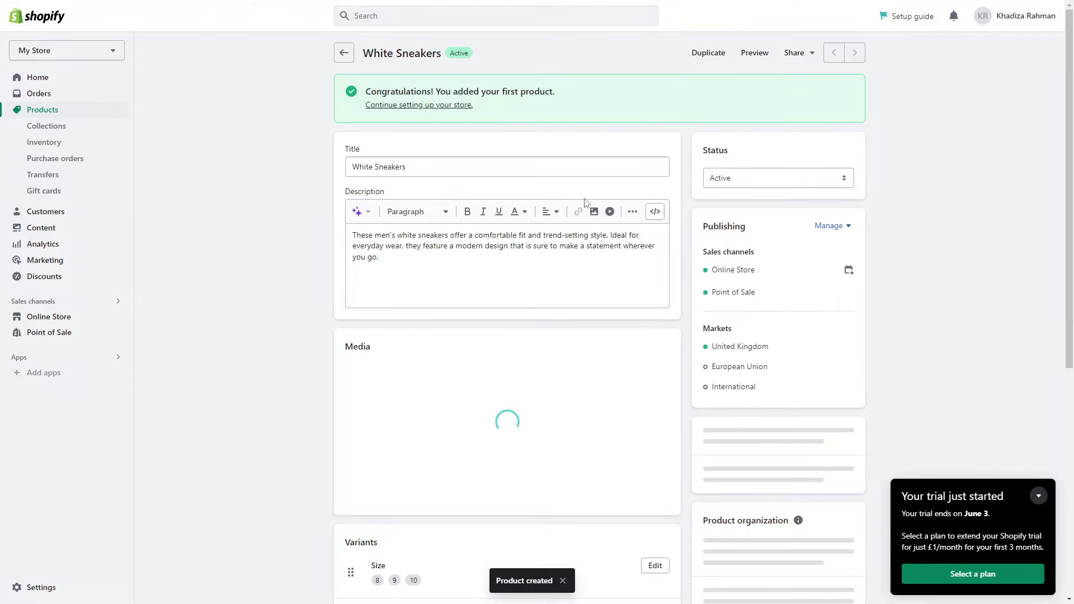
scroll(780, 414, down, 3)
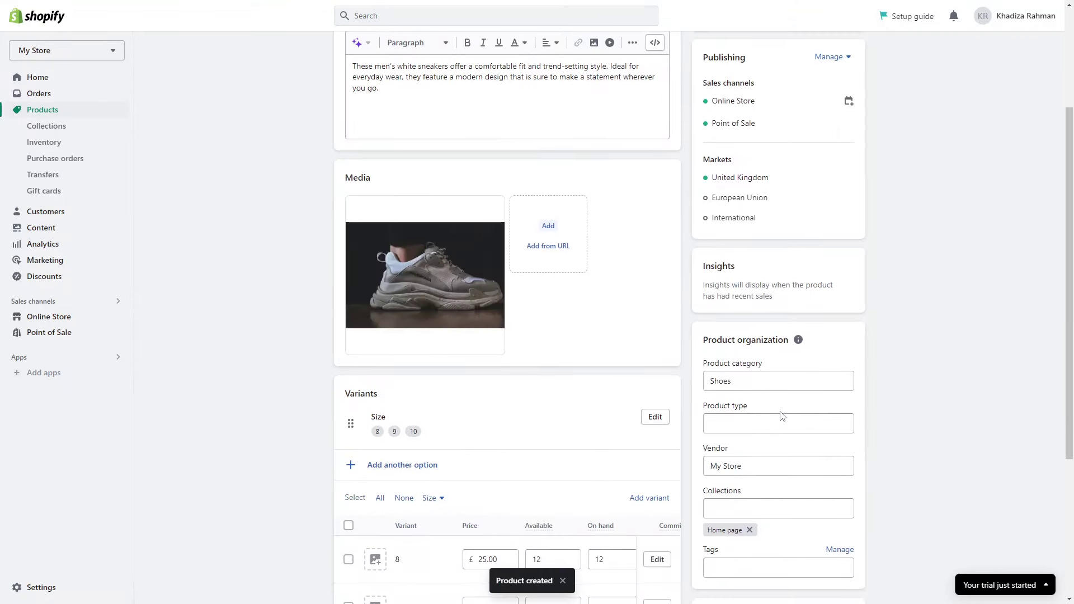
scroll(761, 521, down, 1)
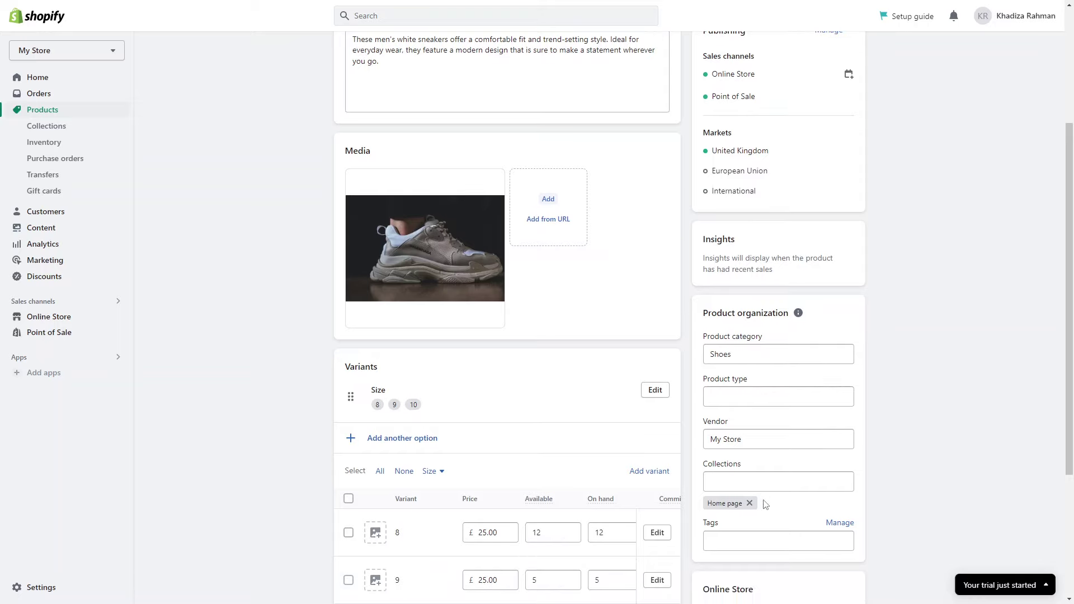
click(750, 503)
click(746, 484)
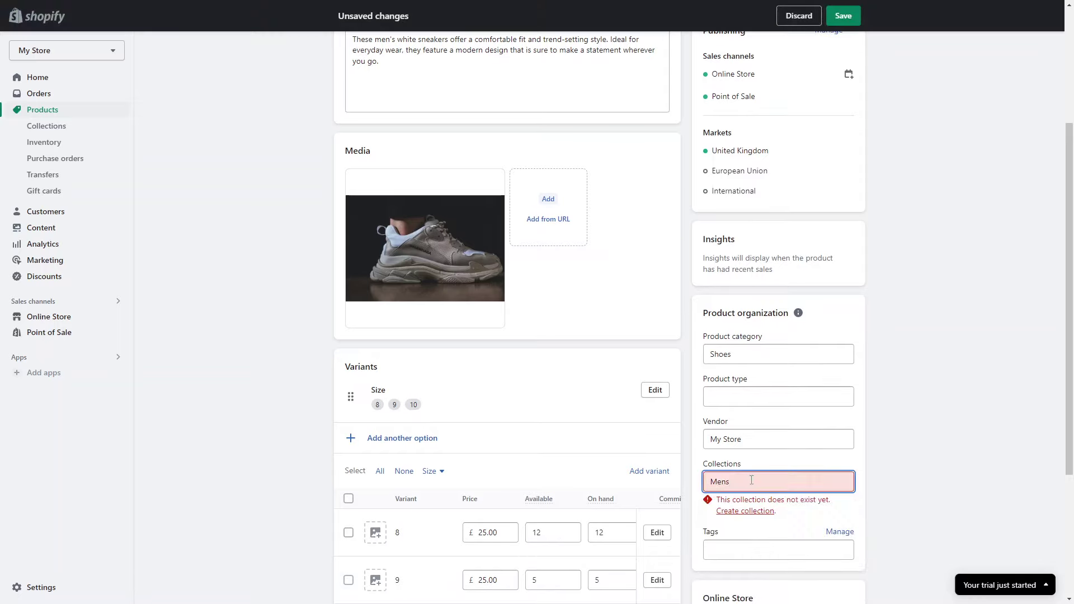
click(757, 512)
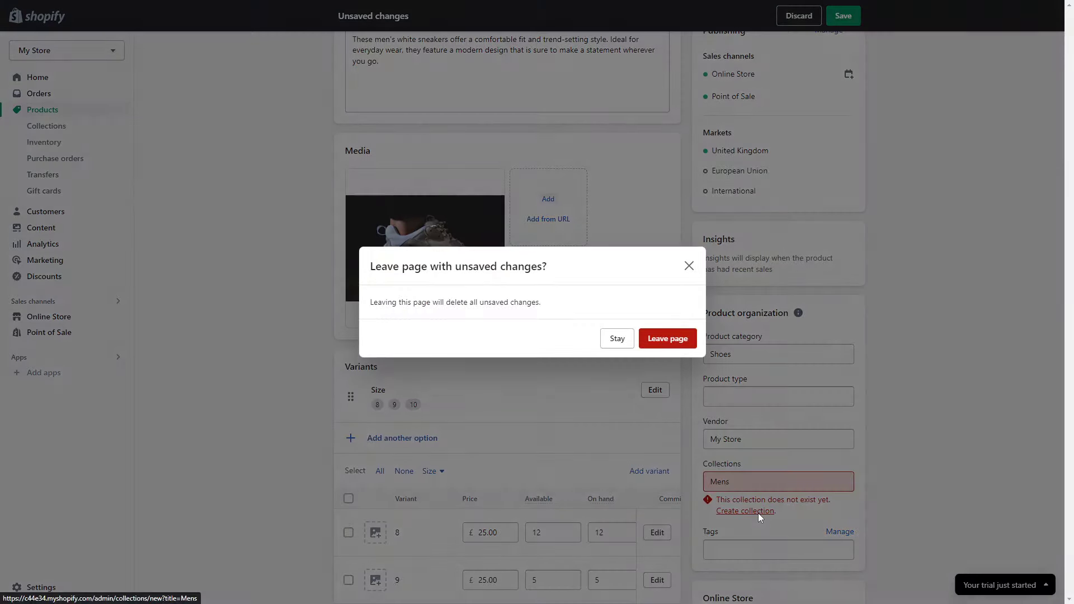
Step: Create Mens as a manual collection, save it and return to Collections
click(672, 343)
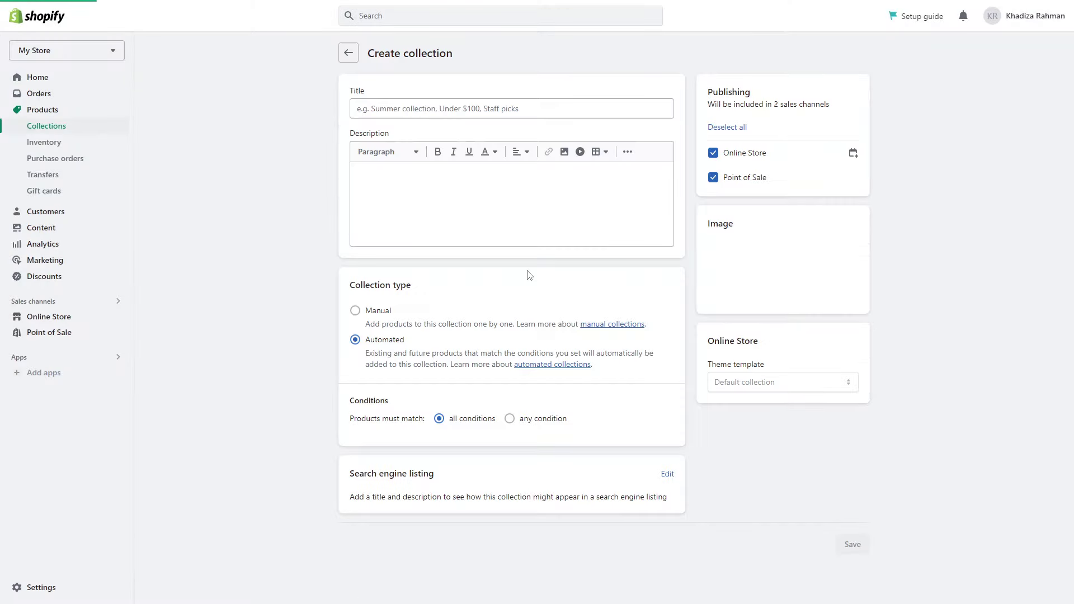
click(398, 193)
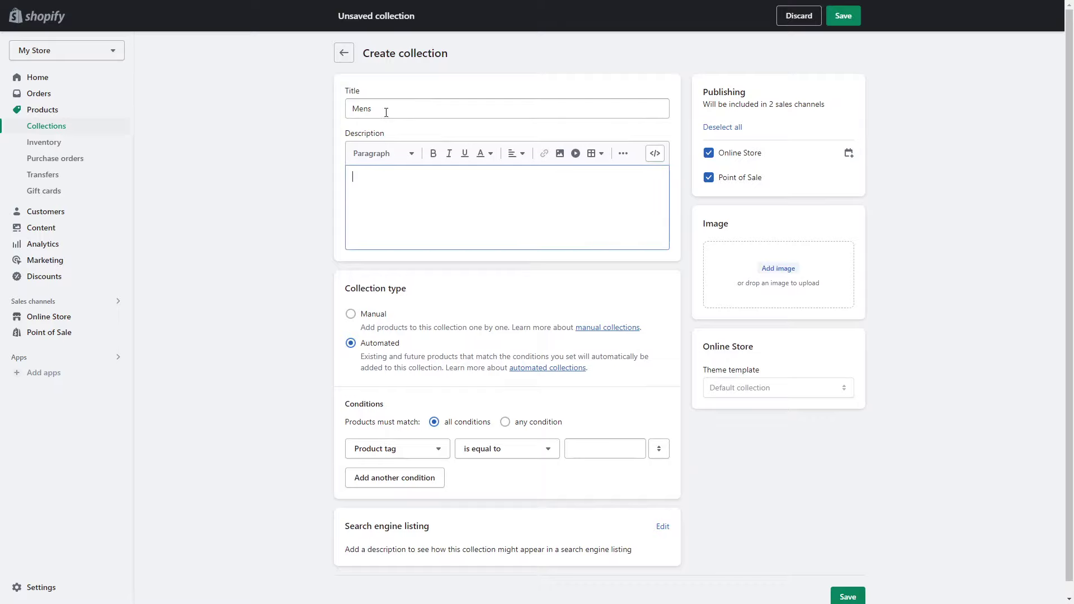
click(841, 16)
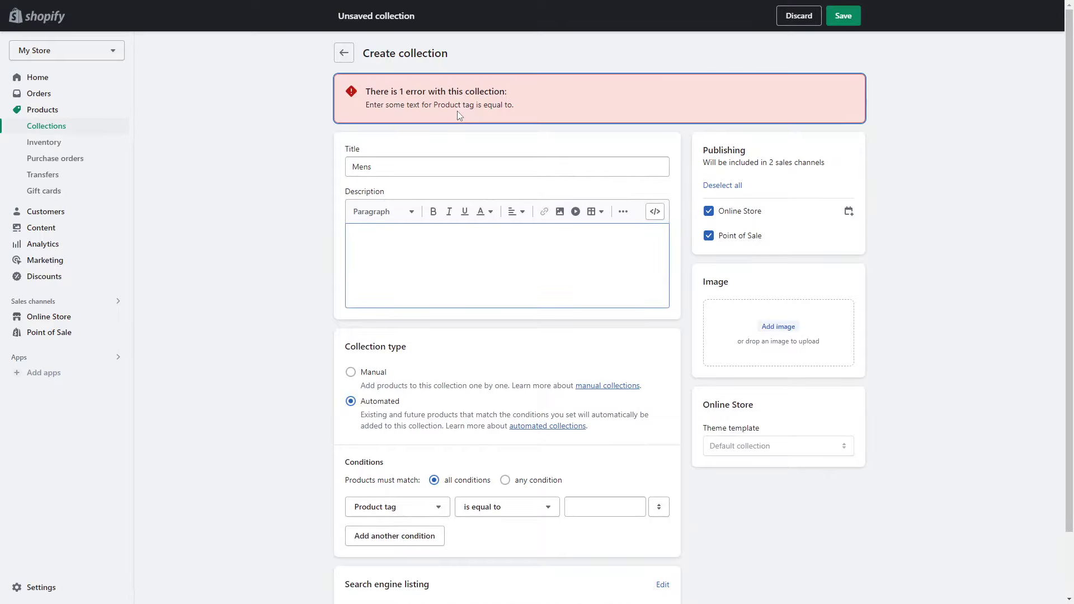
click(343, 54)
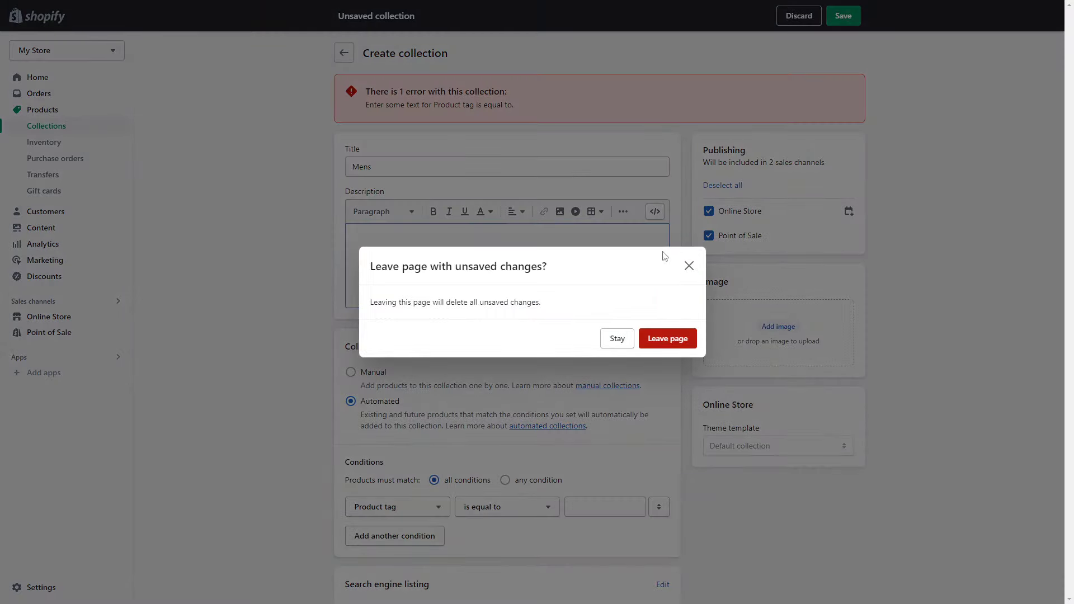
click(689, 267)
scroll(420, 376, down, 1)
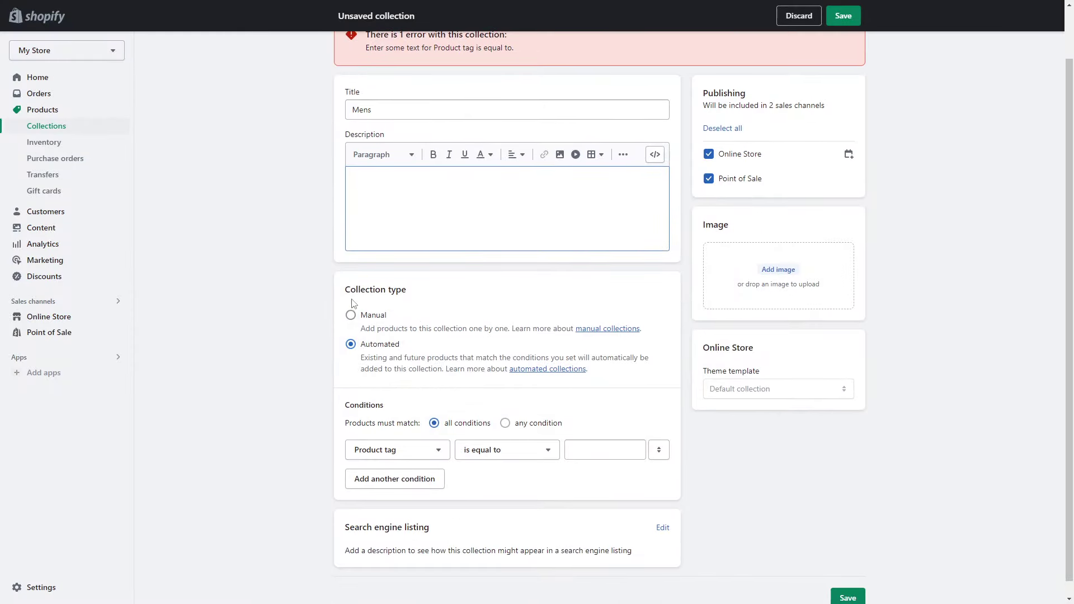
click(351, 315)
click(845, 16)
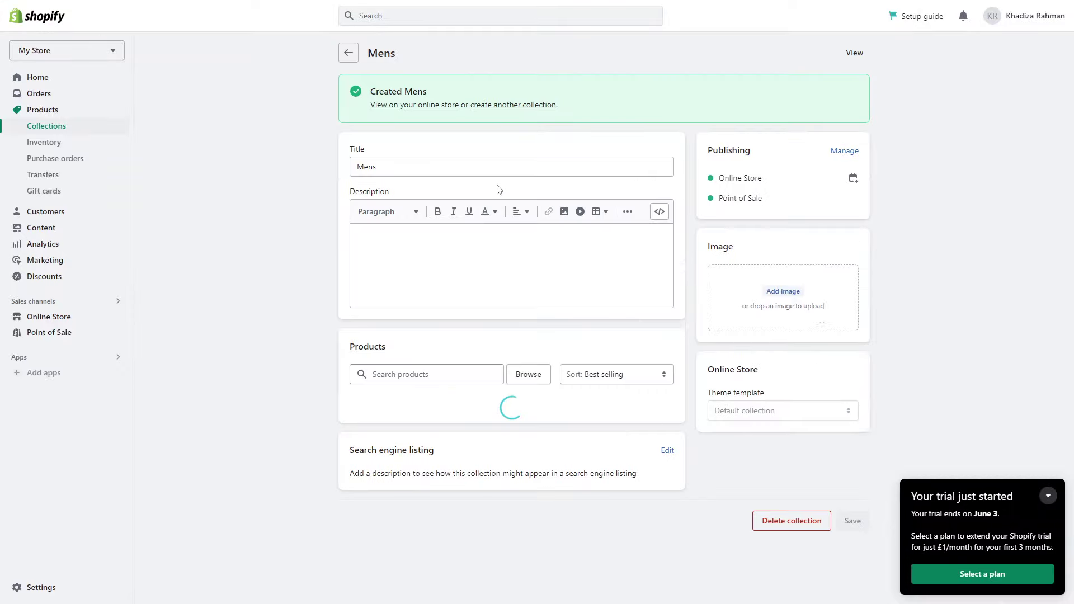
click(344, 52)
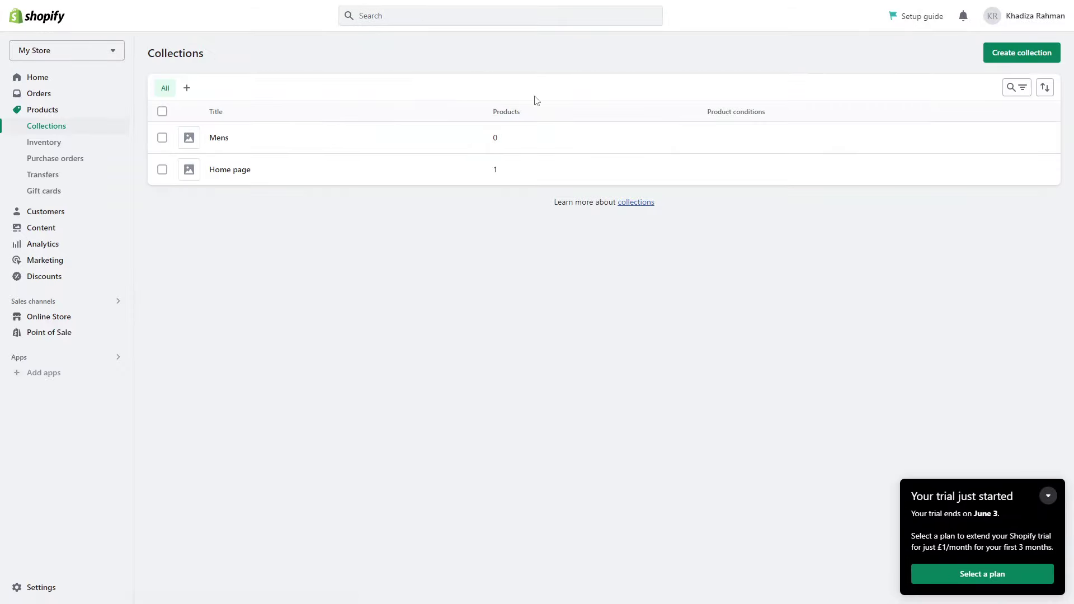
Step: View the White Sneakers product from the Products list, then return to the admin Home page
click(34, 114)
click(252, 139)
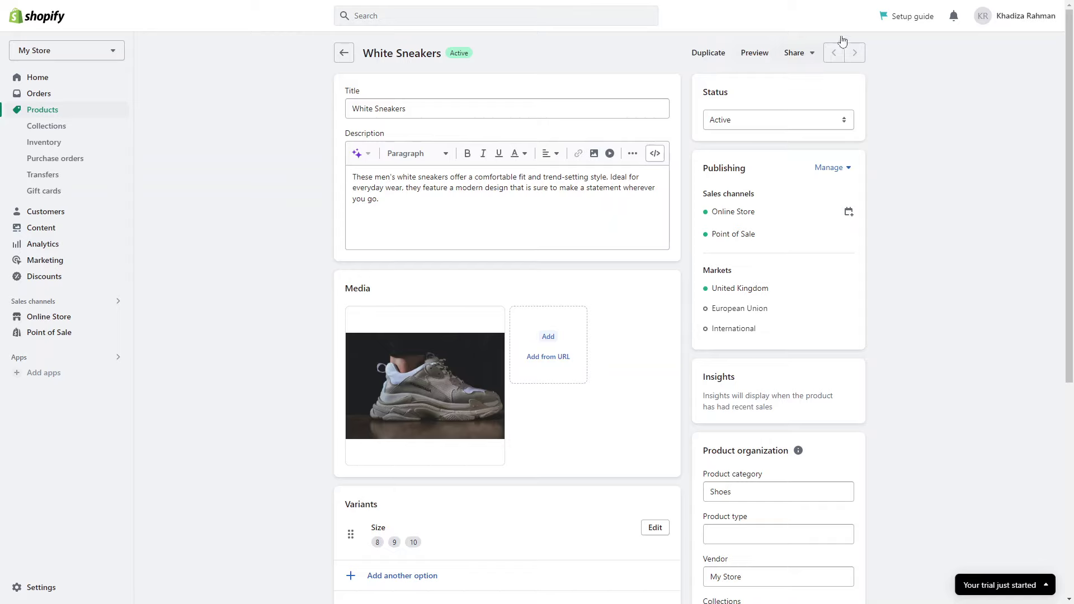
click(347, 59)
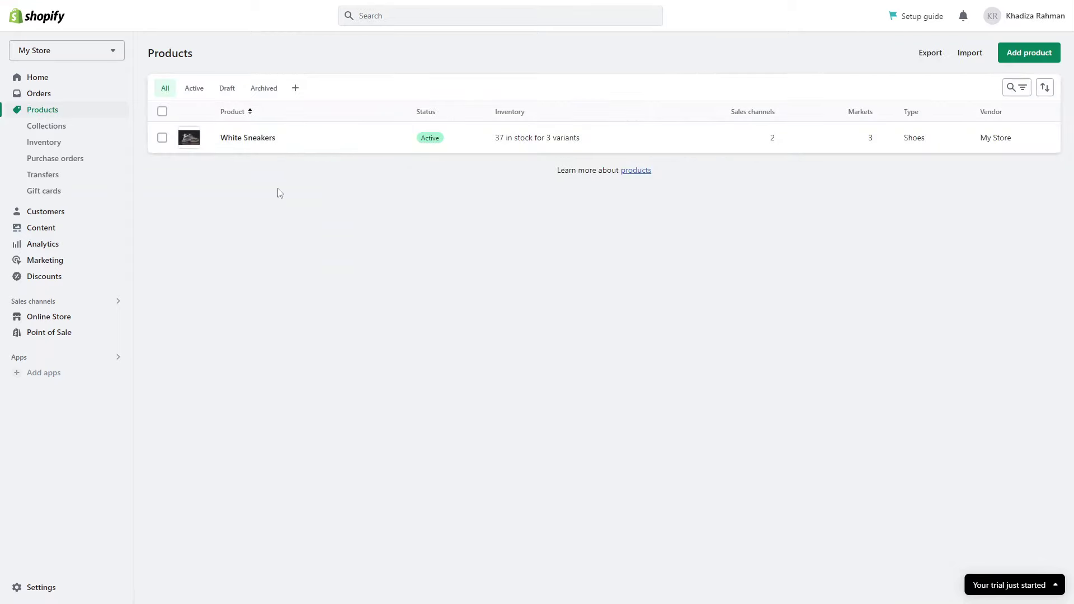
click(39, 78)
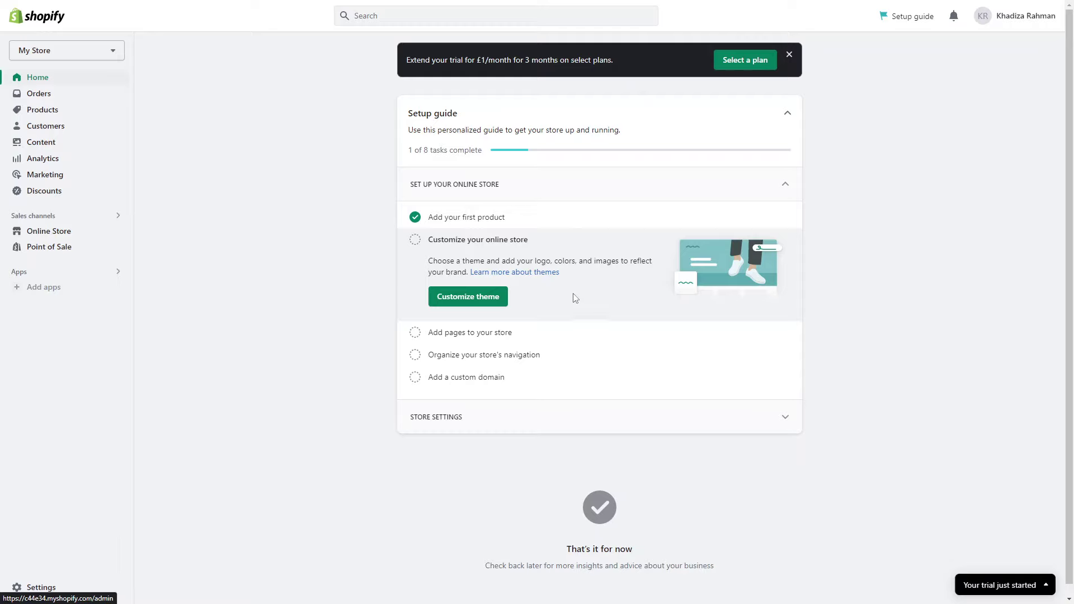
Step: Open the Online Store Themes page from the setup guide and browse the popular free themes
click(464, 301)
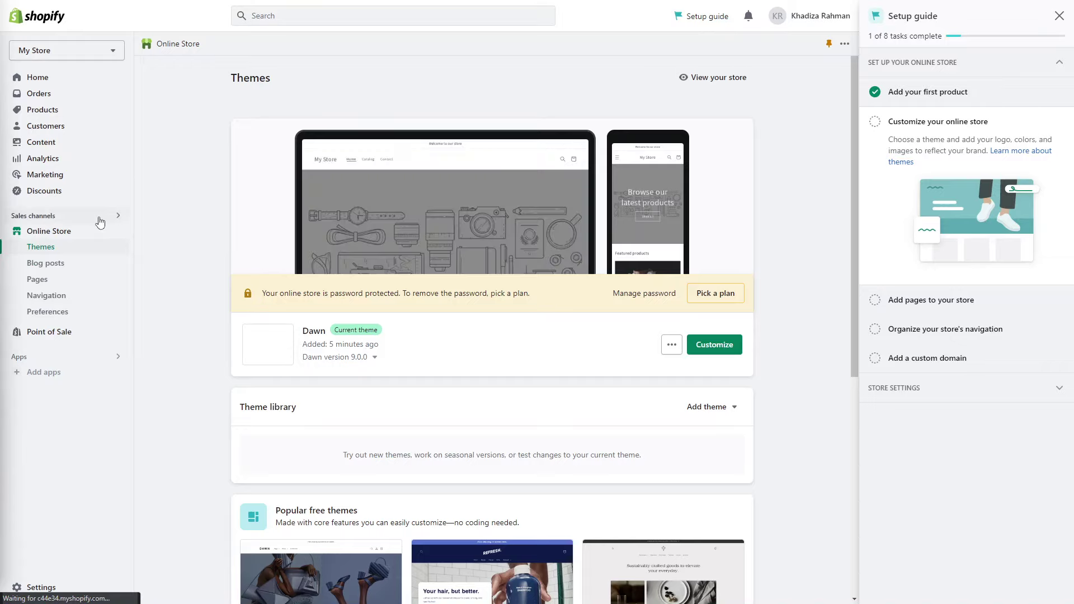
scroll(571, 411, down, 2)
scroll(571, 411, down, 5)
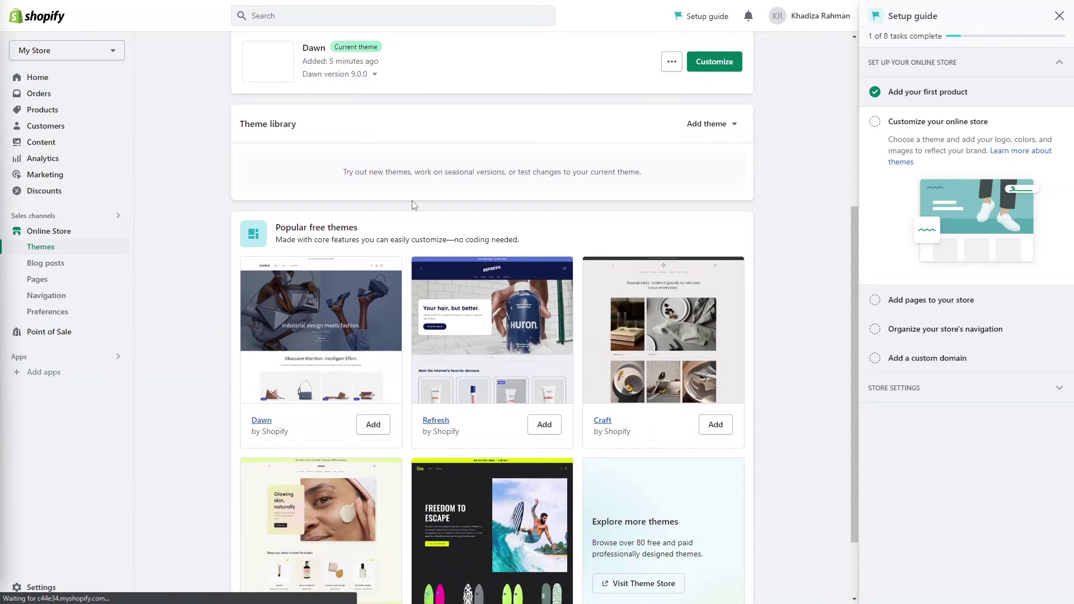
scroll(411, 290, down, 1)
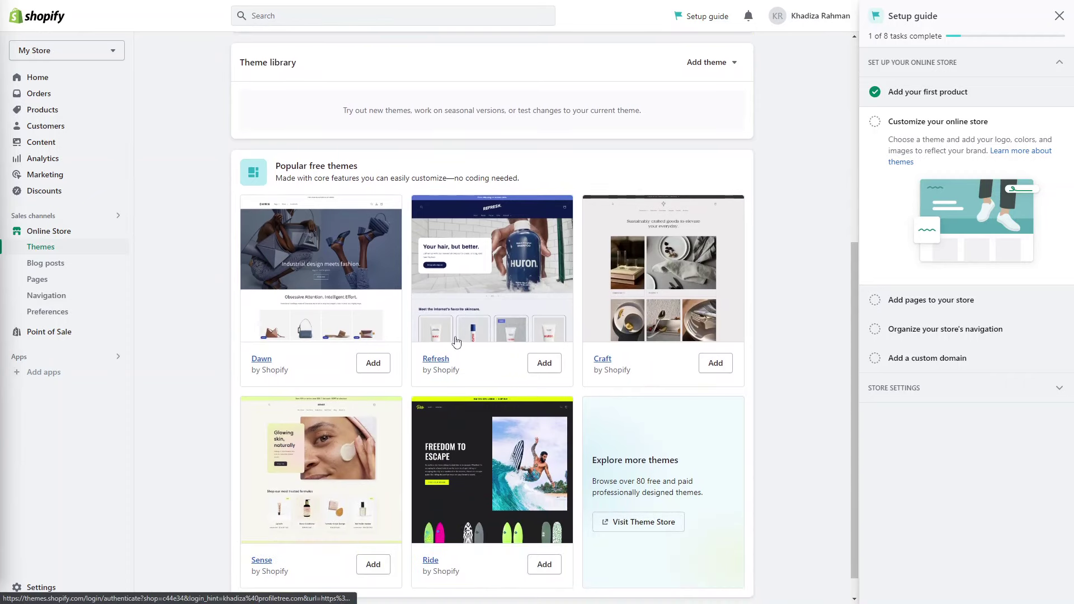
scroll(450, 388, down, 1)
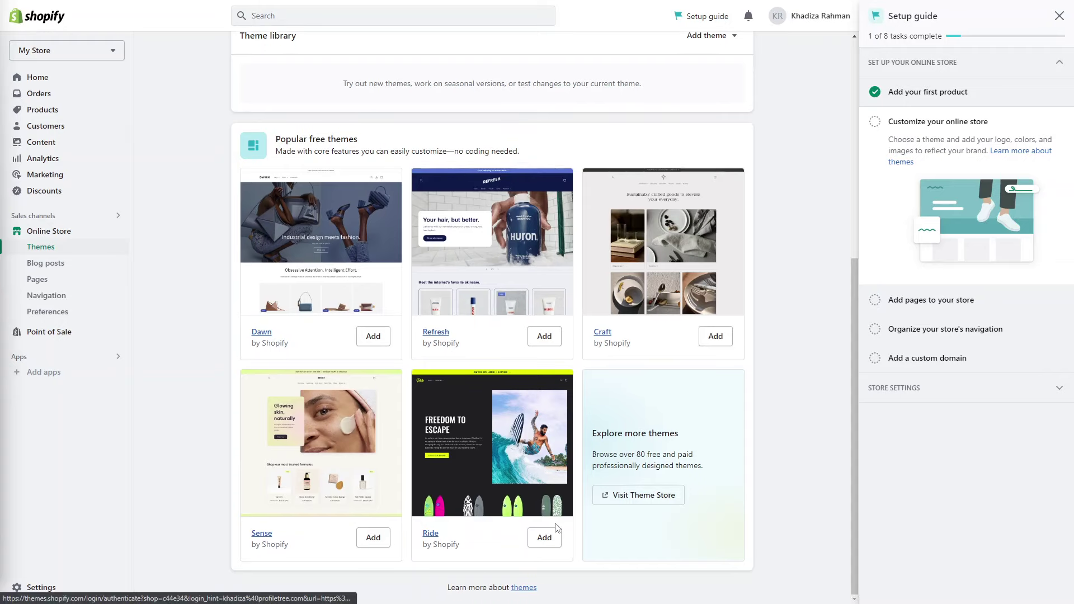
scroll(526, 423, up, 1)
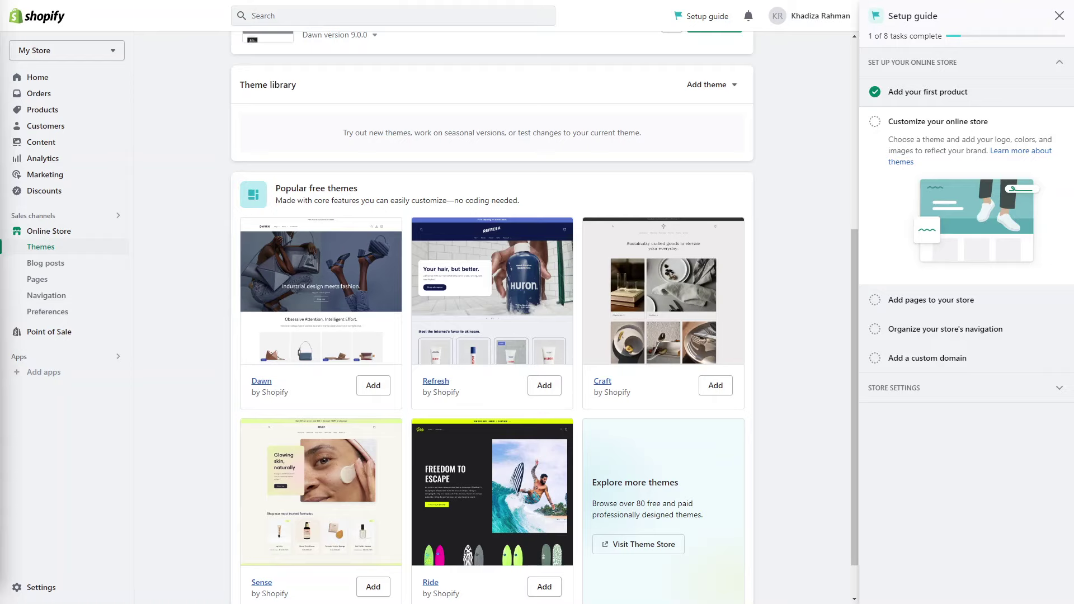
scroll(436, 241, up, 5)
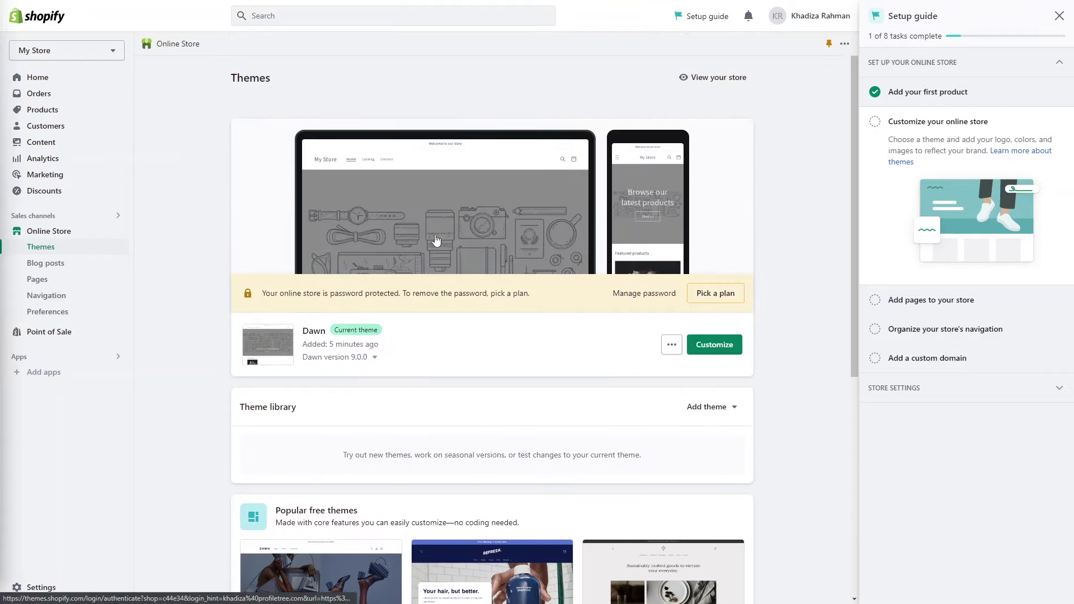
Step: Open the Dawn theme editor and show Theme settings' Logo options with the 90px logo width
click(704, 347)
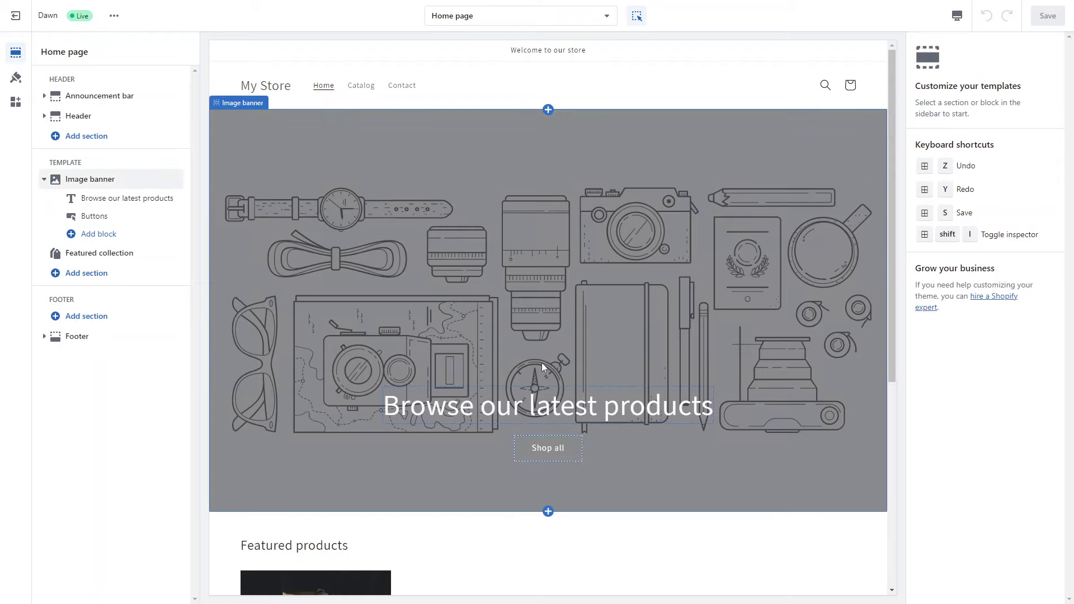
scroll(542, 362, down, 5)
scroll(542, 362, up, 5)
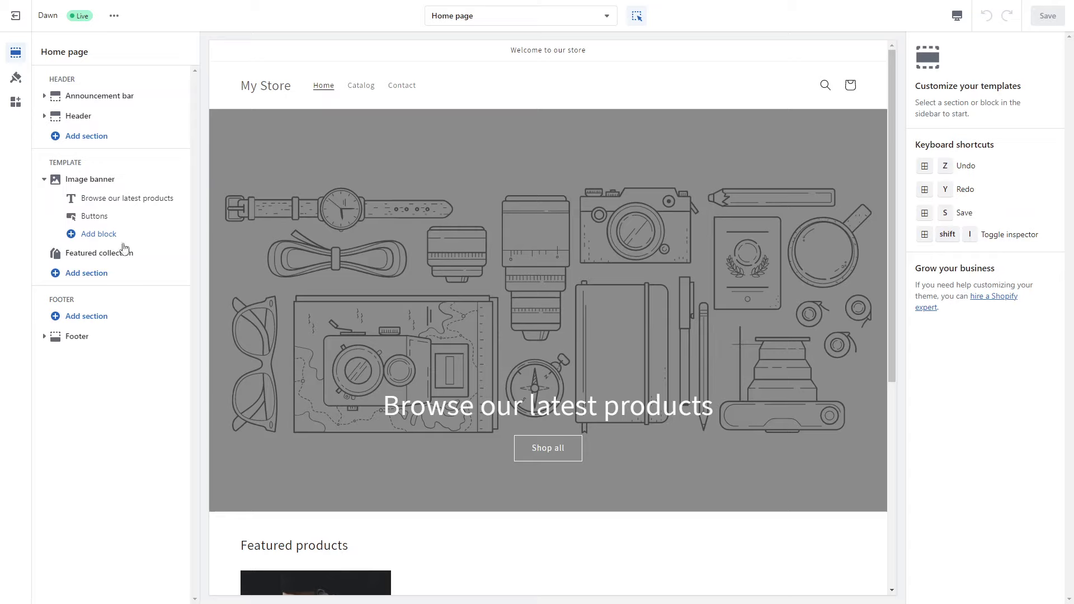
click(16, 77)
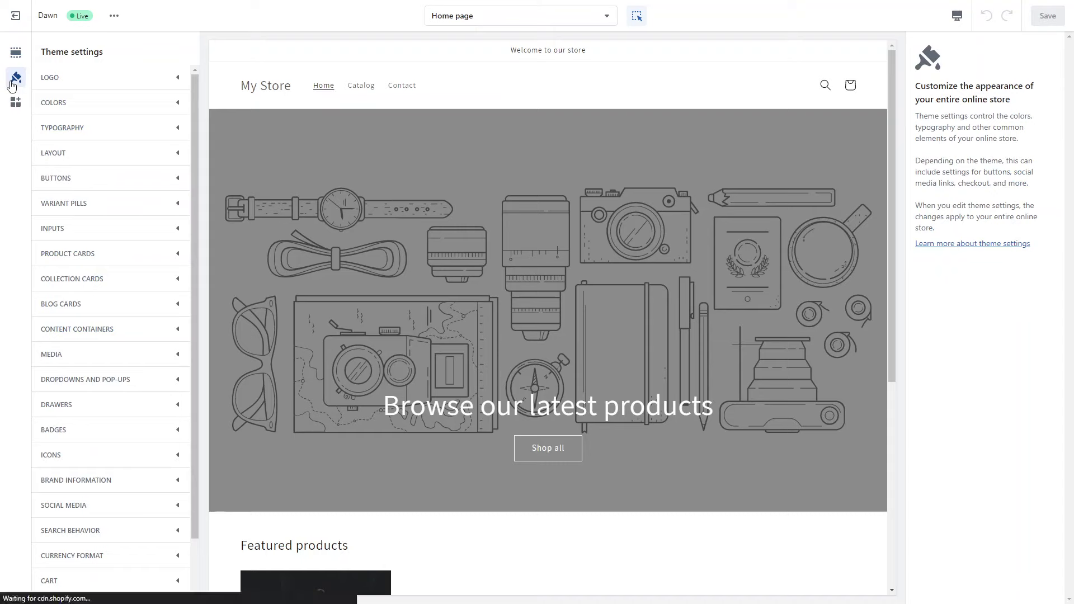
click(59, 84)
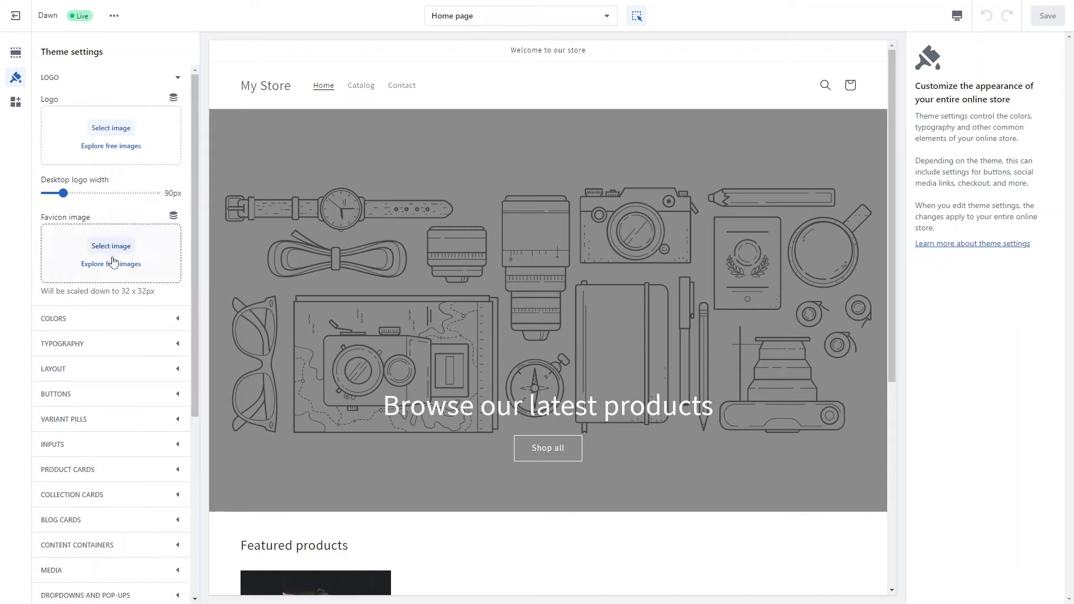
Step: Expand Colors, Typography and Layout, ending on Assistant Regular heading and body fonts at 100% scale
click(93, 319)
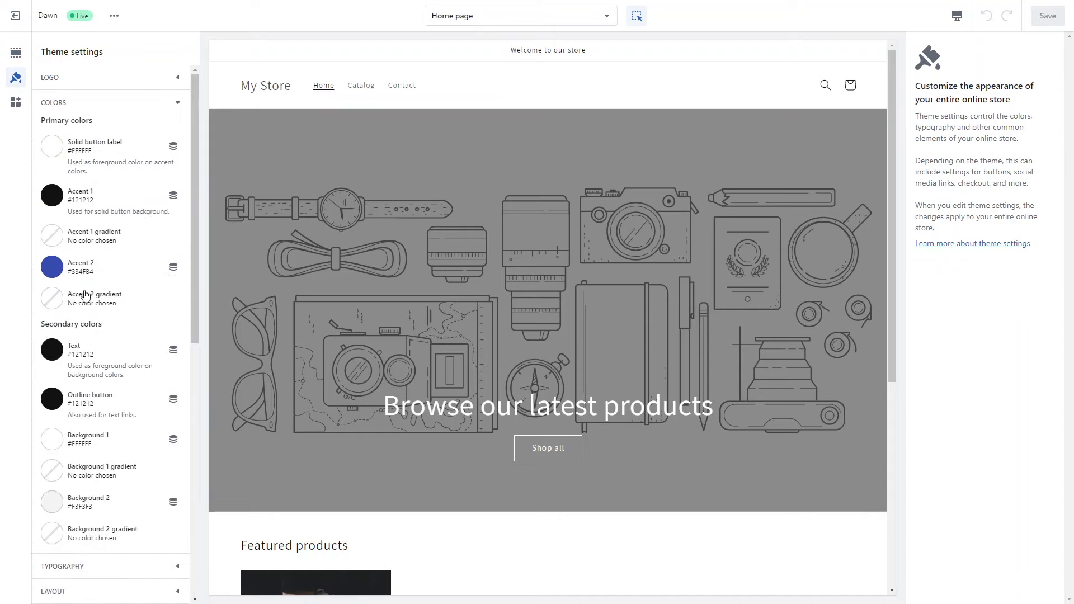
scroll(85, 295, down, 3)
click(98, 387)
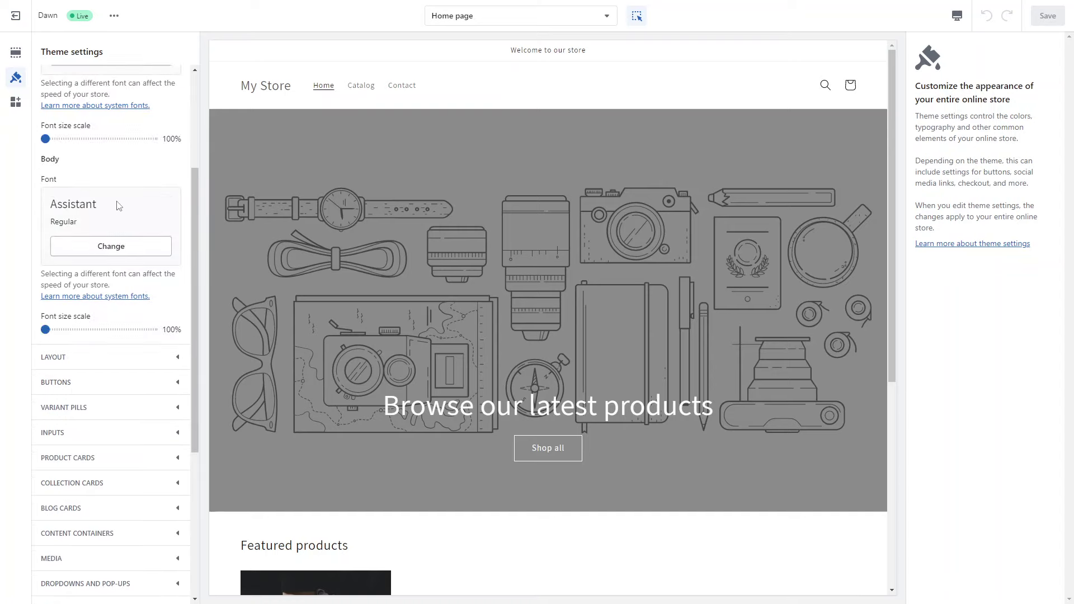
click(116, 363)
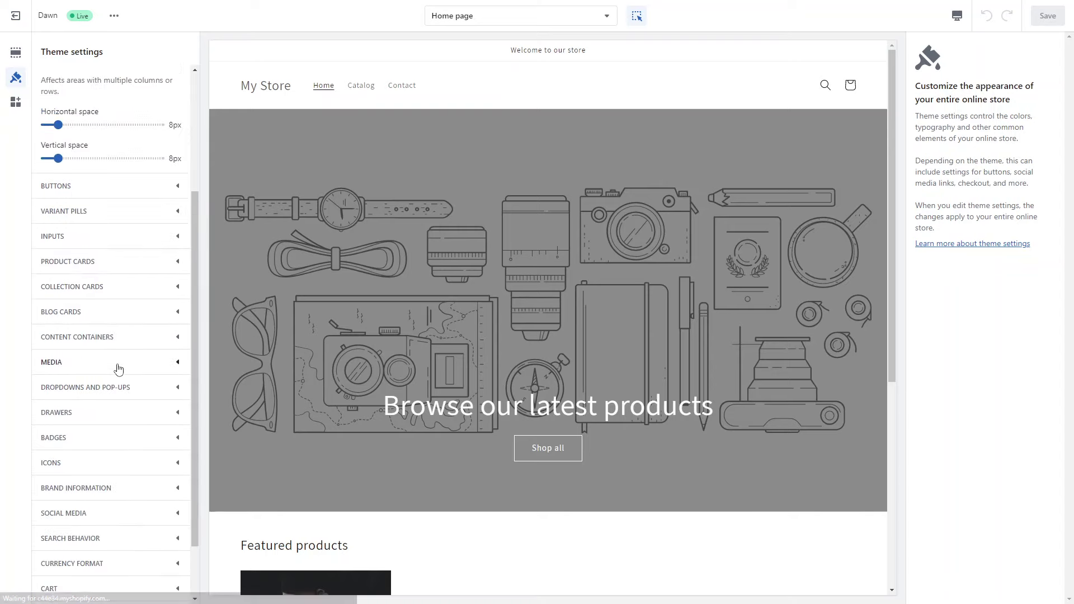
scroll(106, 308, up, 3)
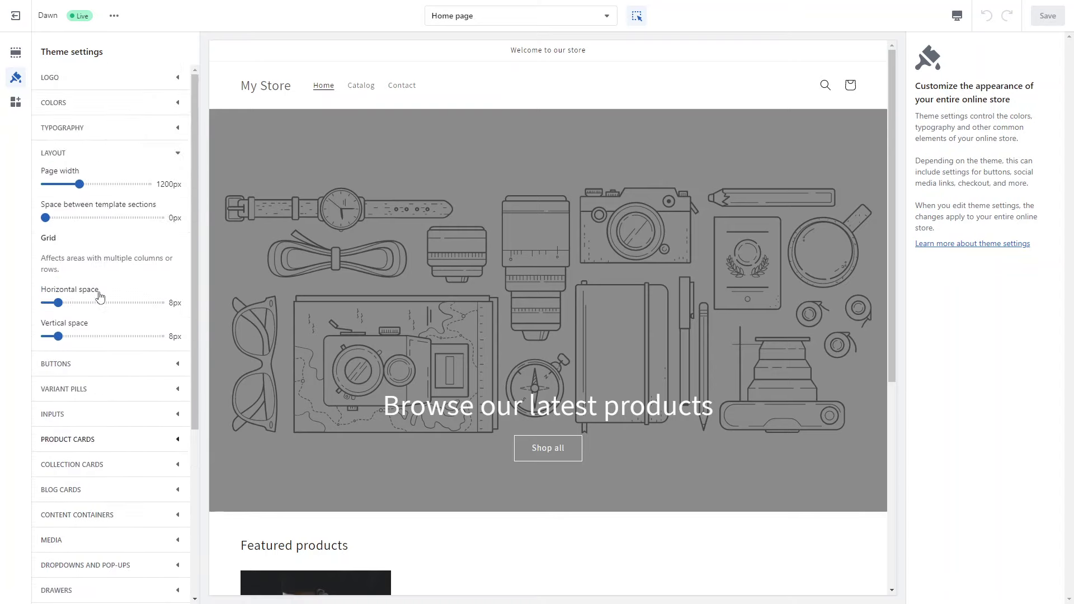
click(96, 129)
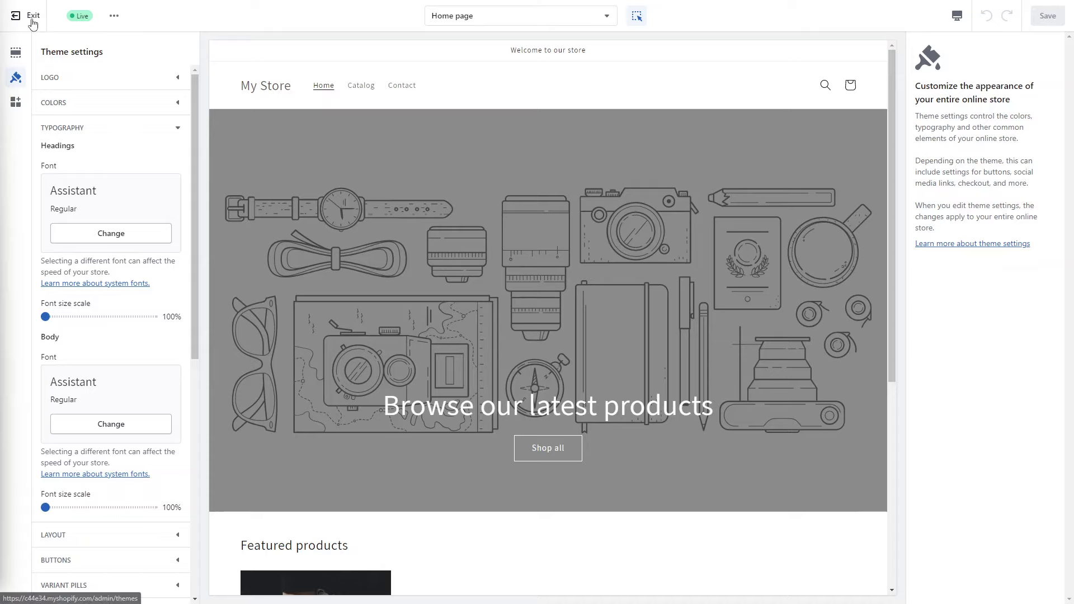
Step: Select the Shop all button and the 'Browse our latest products' heading in the Dawn preview
click(520, 451)
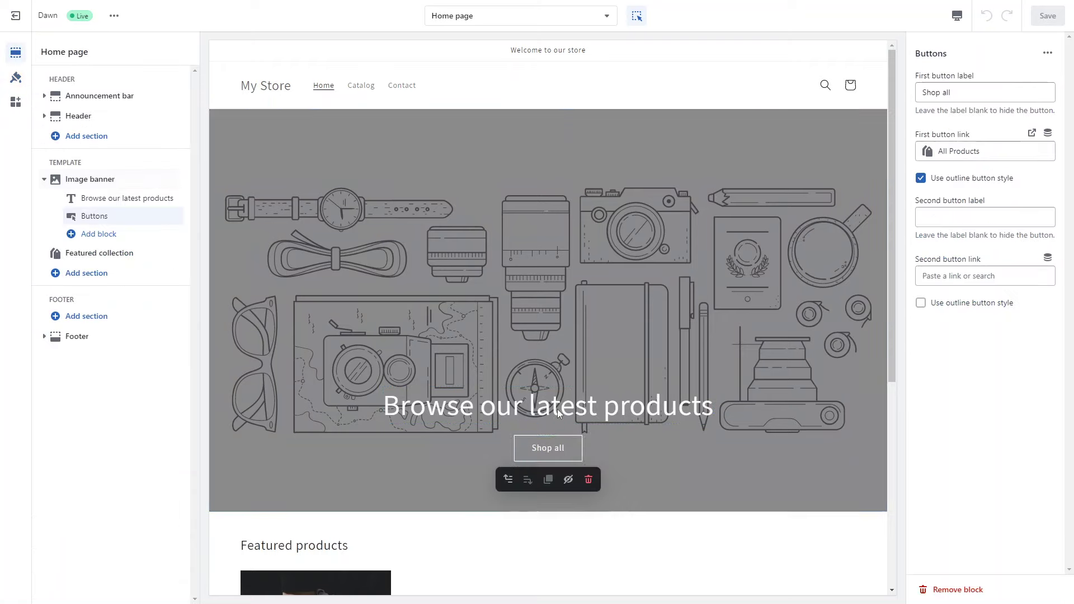
click(557, 409)
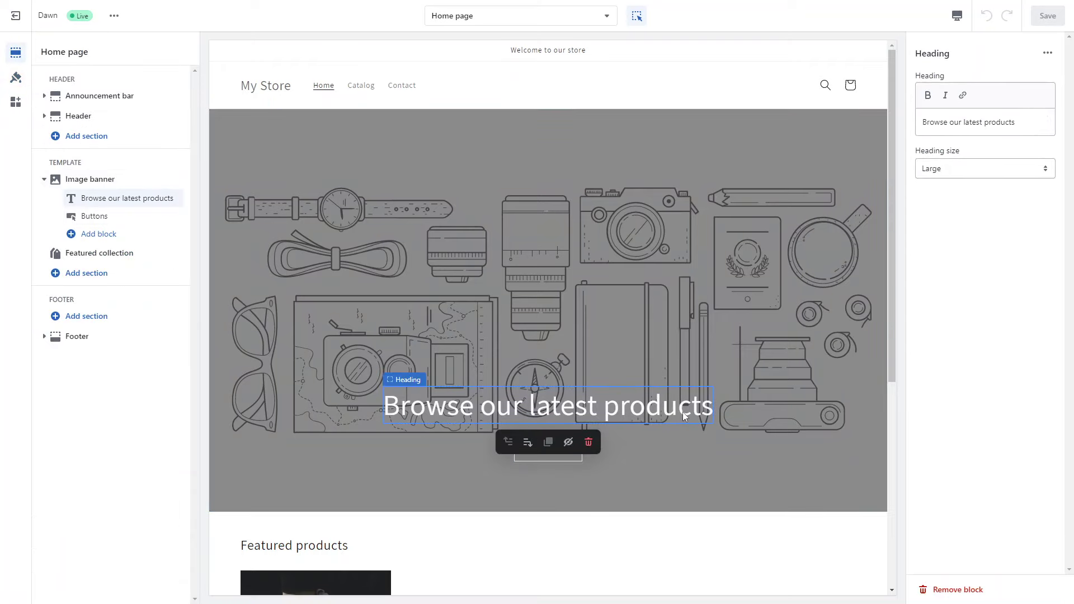
scroll(653, 410, down, 3)
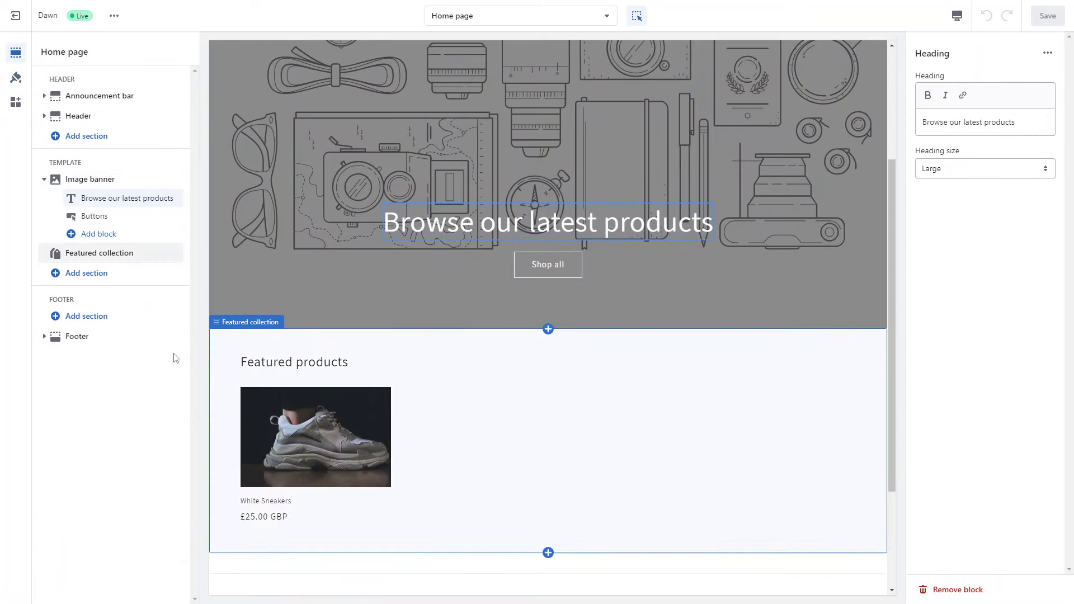
Step: Set the solid button label colour to red #DD1D1D in Theme settings and save the theme
click(14, 77)
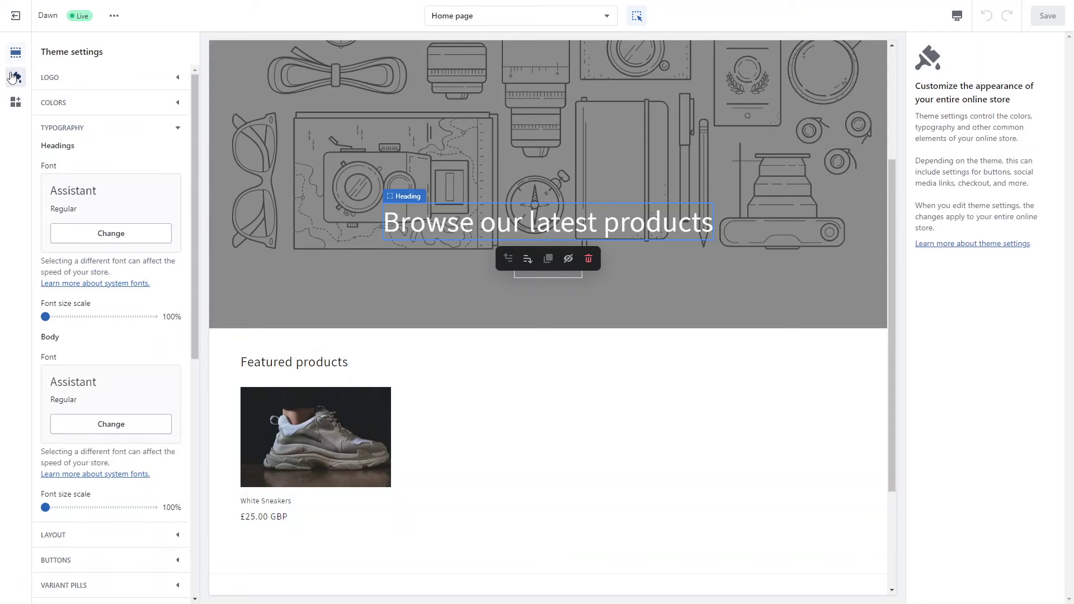
click(63, 104)
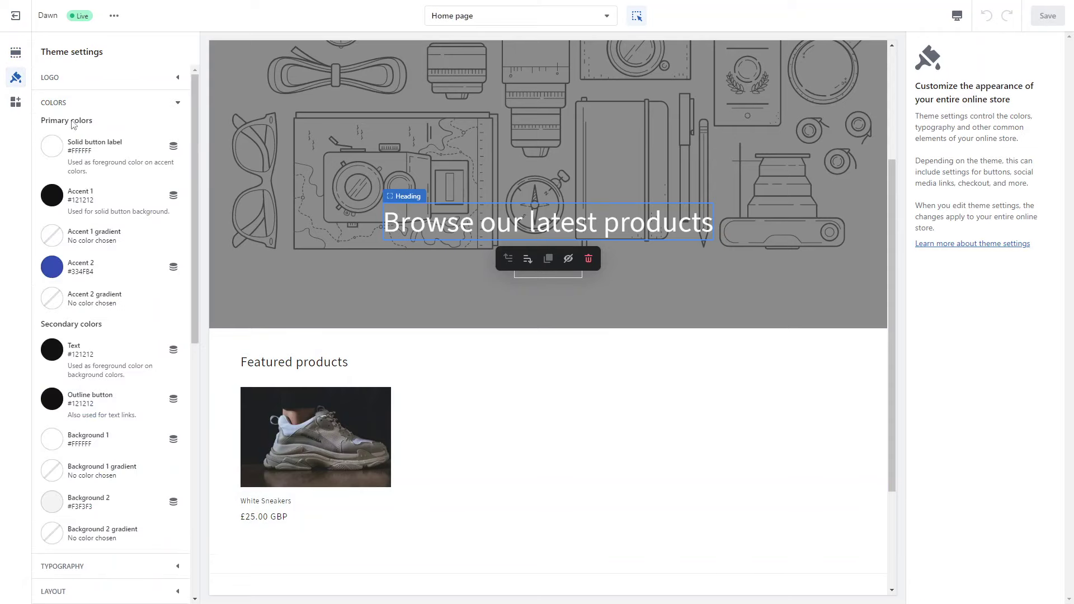
click(51, 146)
click(71, 323)
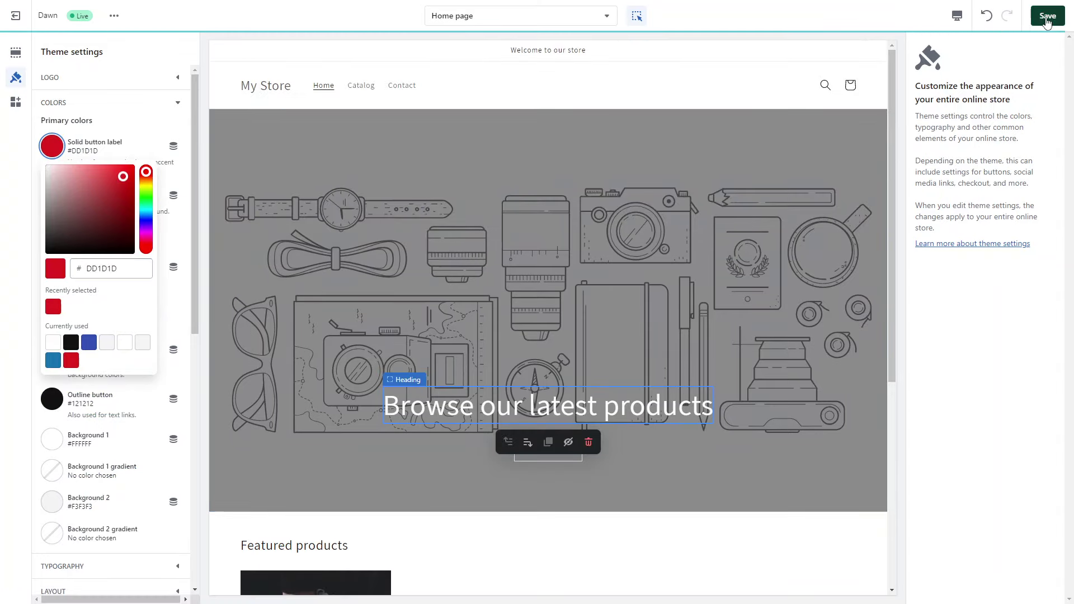
click(1047, 16)
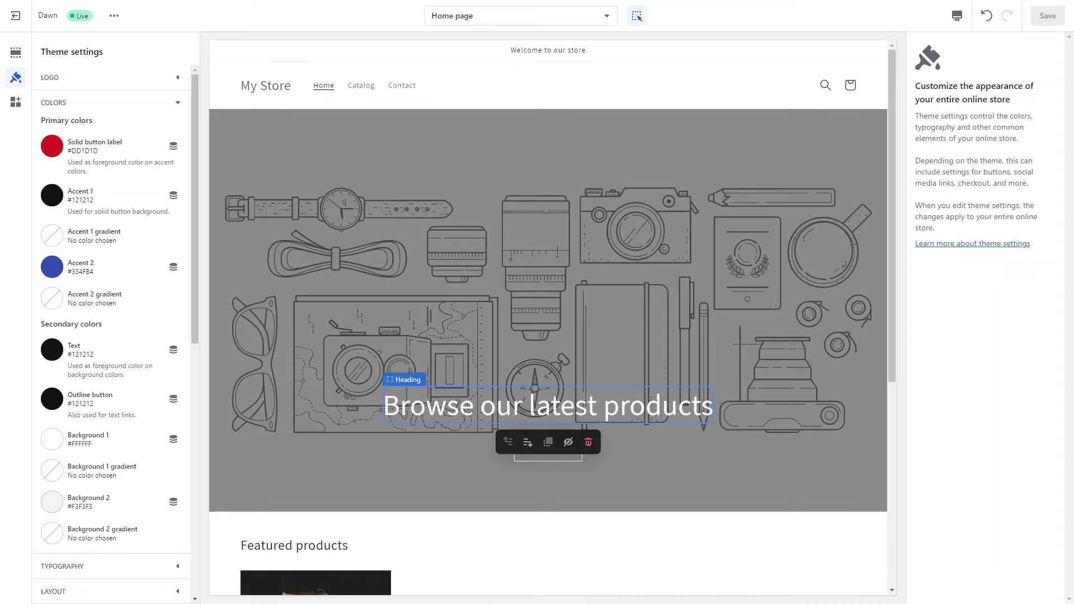
Step: Exit the theme editor and start a new blank page from the setup guide's Add pages task
click(16, 15)
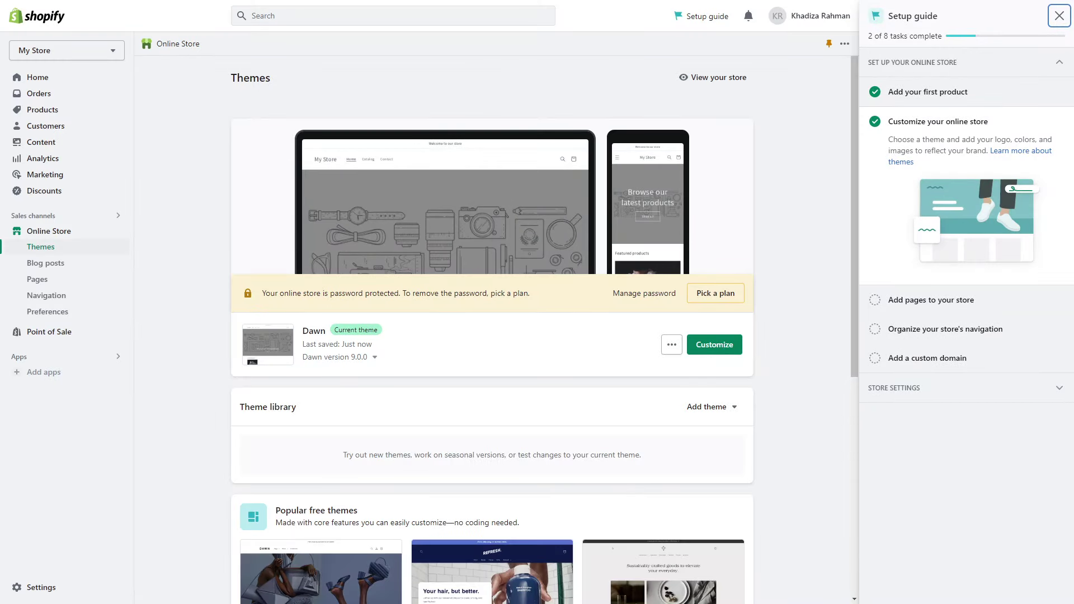
click(84, 84)
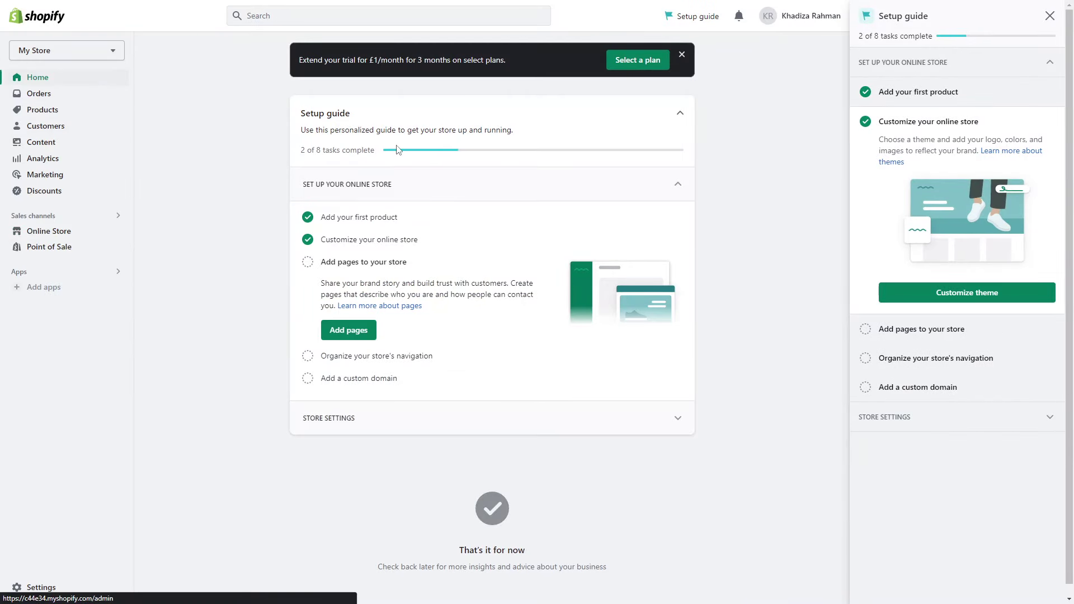
click(349, 330)
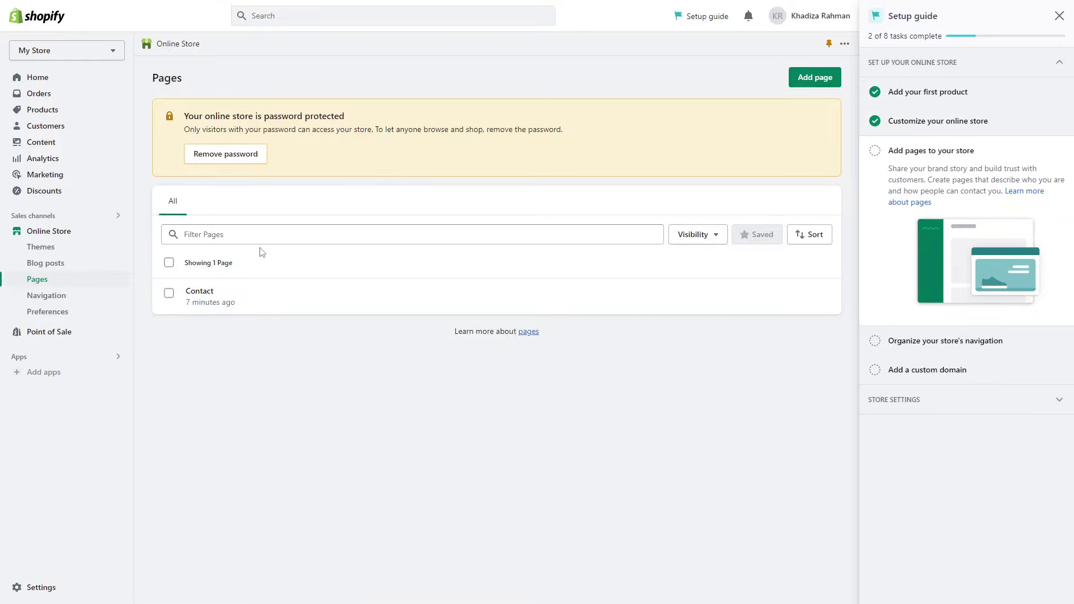
click(811, 76)
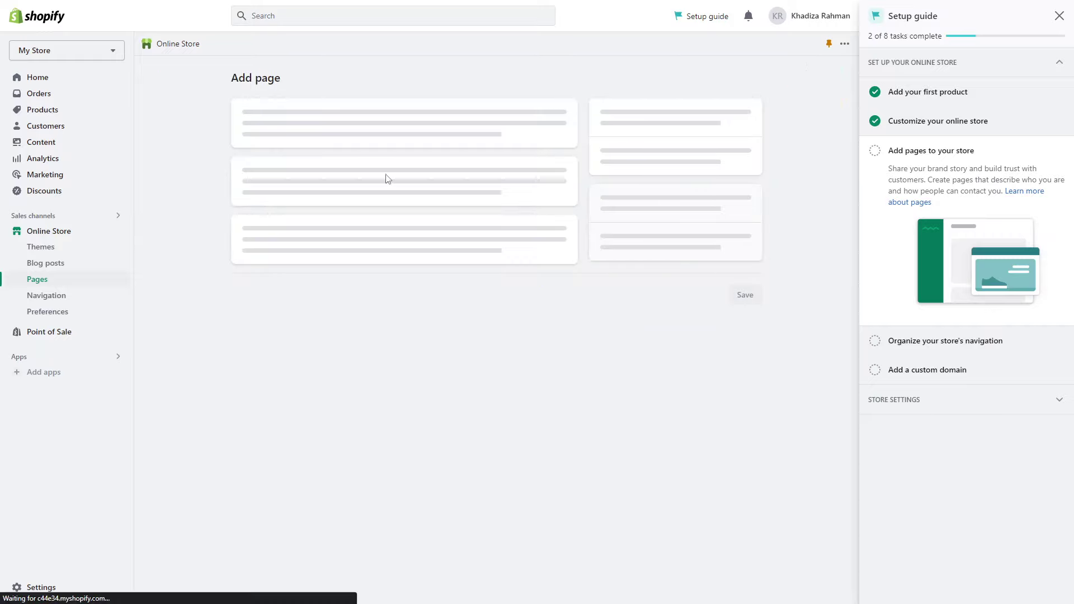
Step: Title the new page 'About US', keep the Default page template, and save it
click(311, 126)
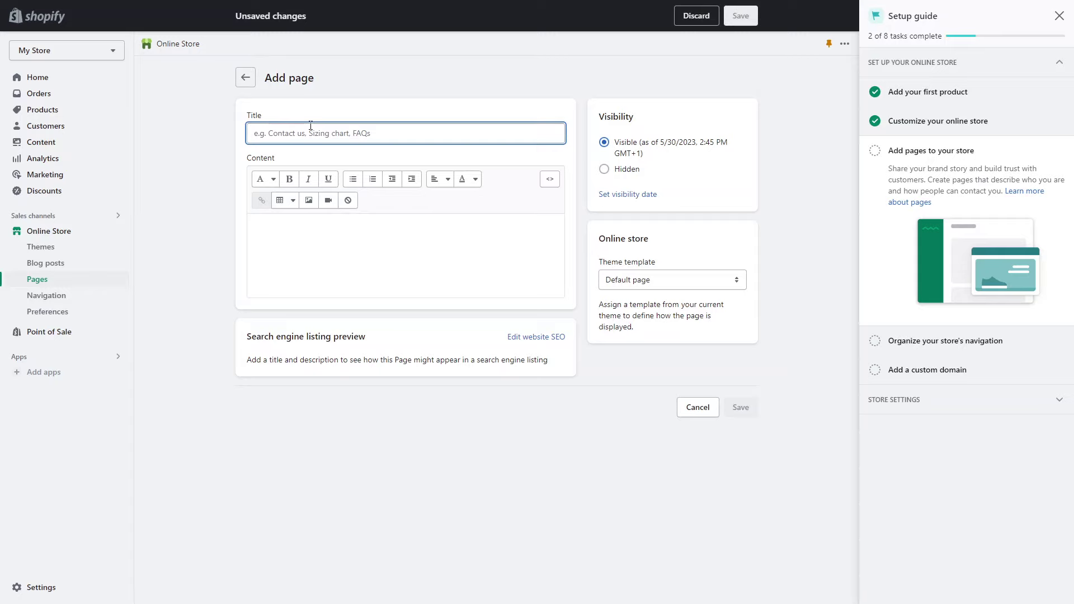
text(Mens)
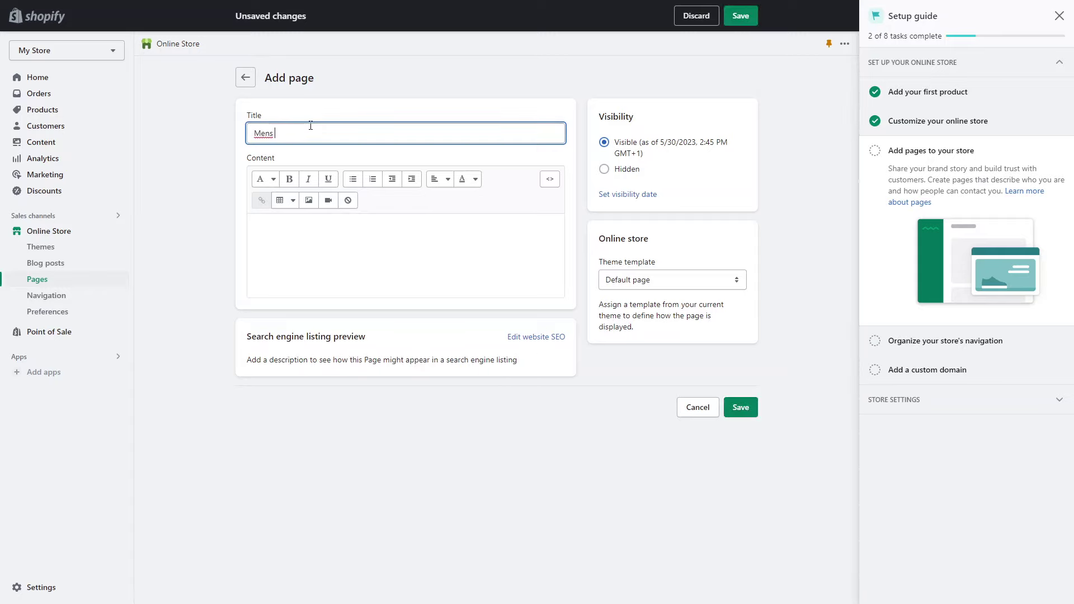
double_click(249, 139)
text(About US)
click(631, 280)
click(624, 297)
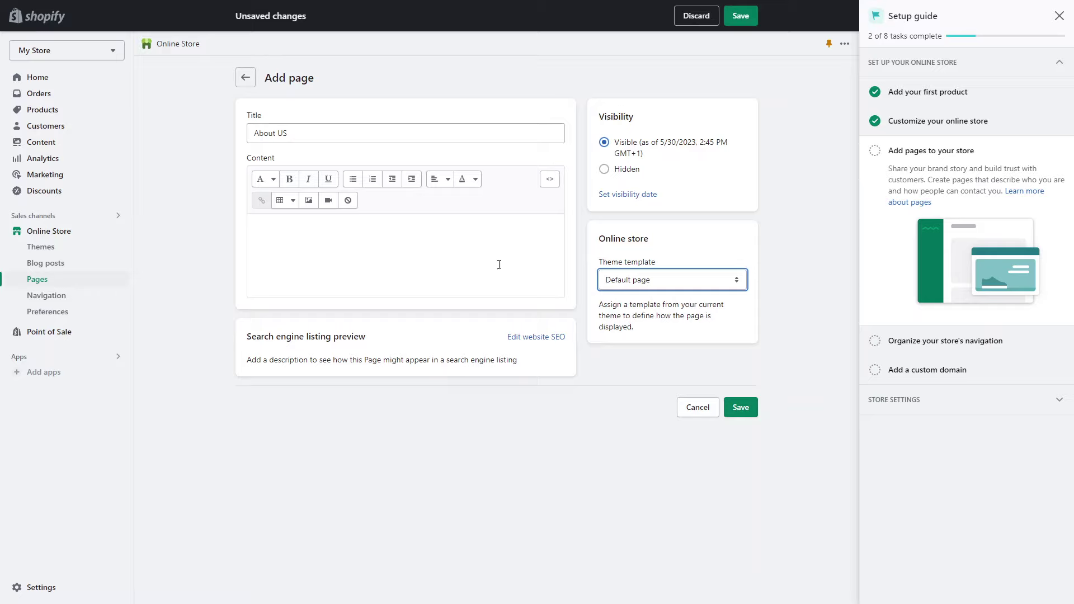
click(319, 244)
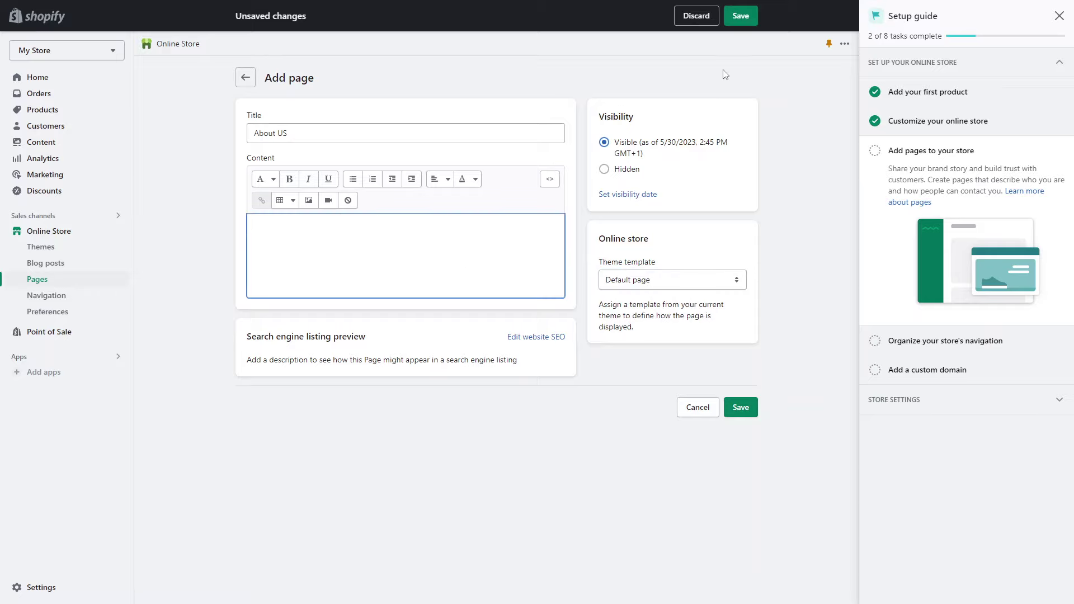
click(740, 16)
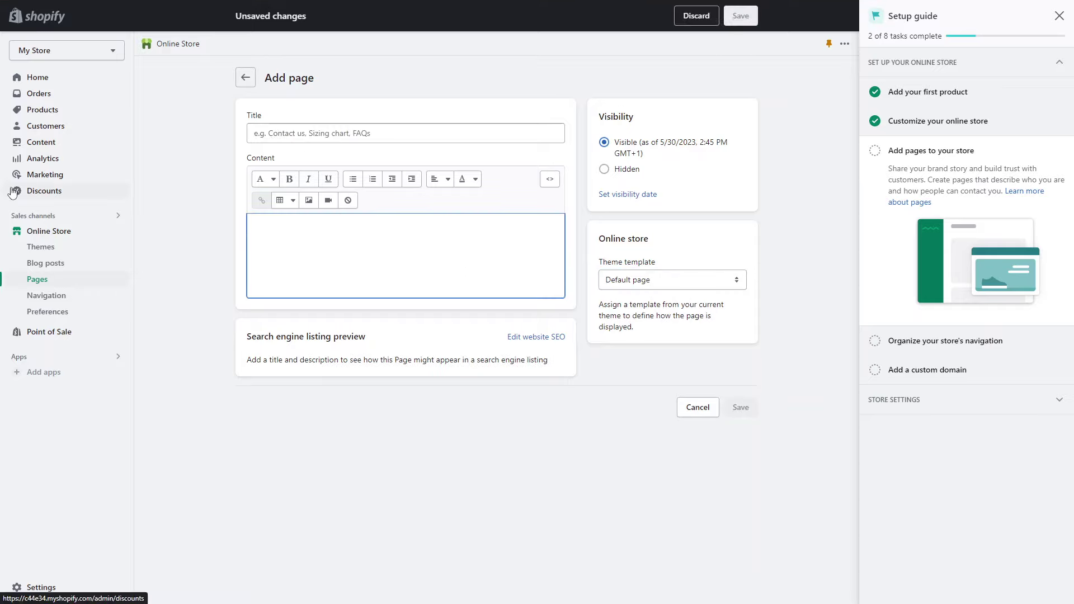
Step: Open the store's Main menu for editing via Organize navigation
click(30, 82)
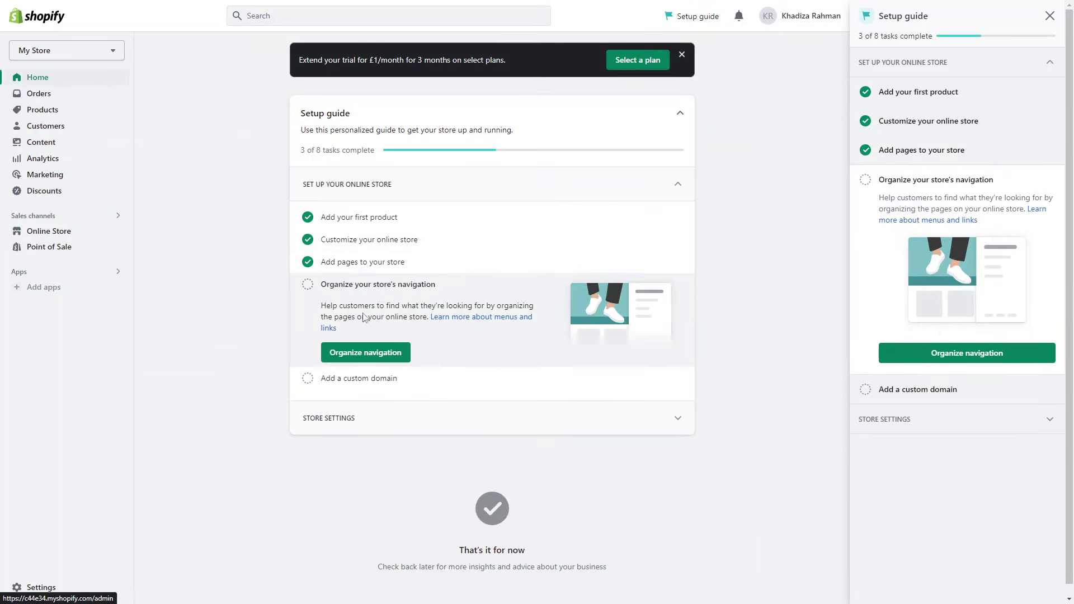
click(368, 358)
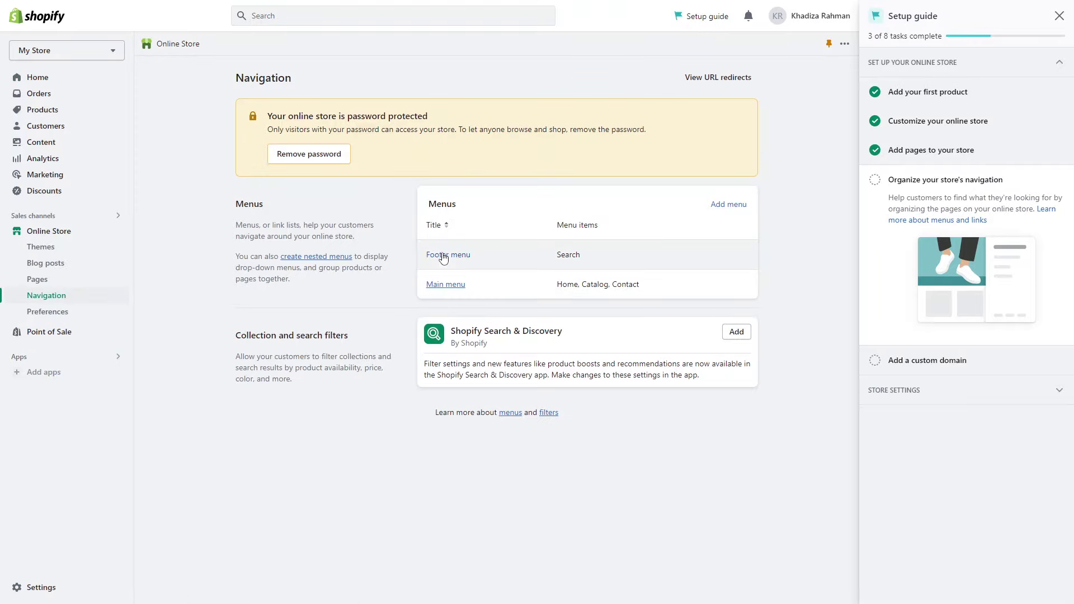
click(447, 285)
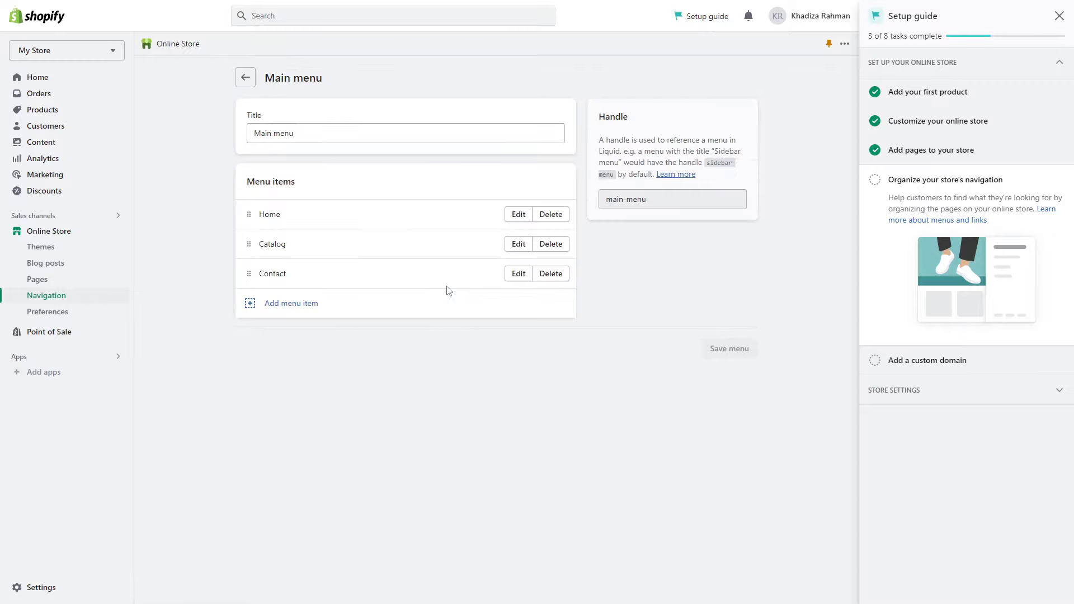
mouse_move(249, 273)
mouse_down()
mouse_move(249, 257)
mouse_move(249, 274)
mouse_up()
Step: Add an 'About Us' item linking to the About US page, move it after Home, and save
click(252, 303)
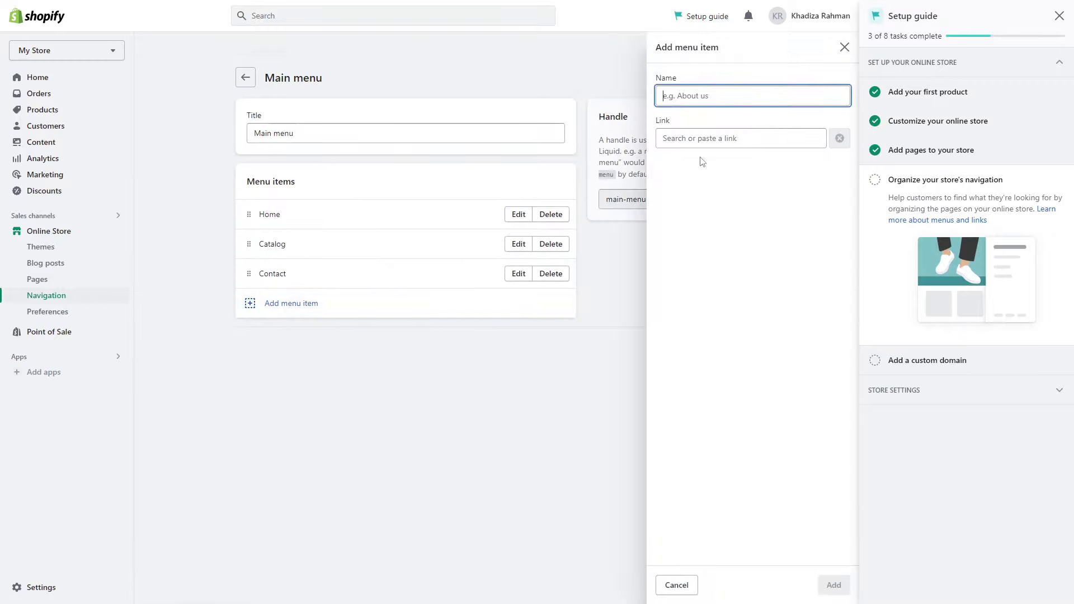
click(710, 138)
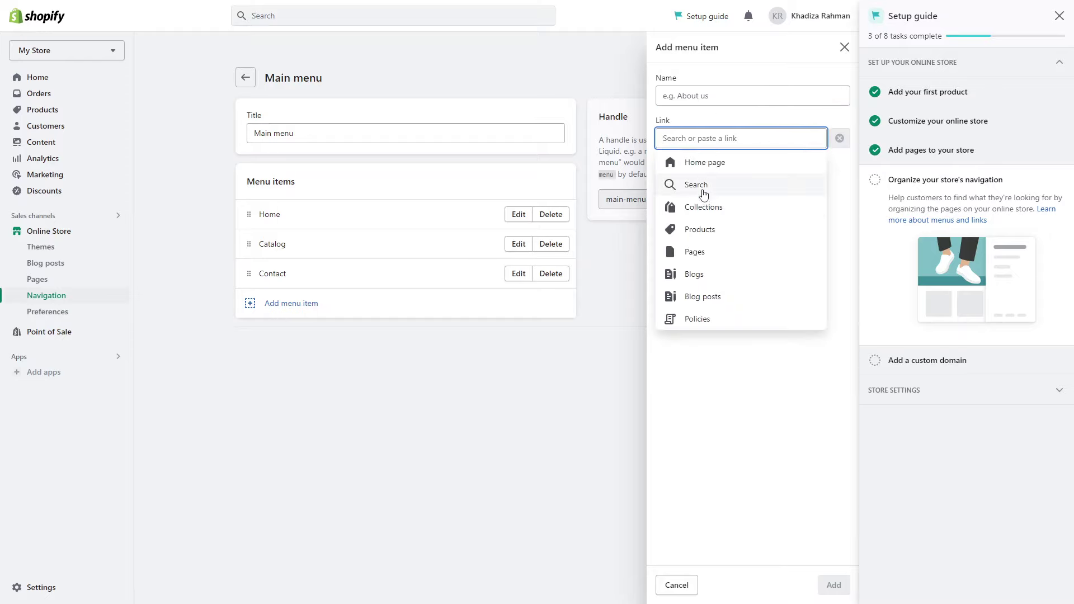
click(695, 253)
click(712, 185)
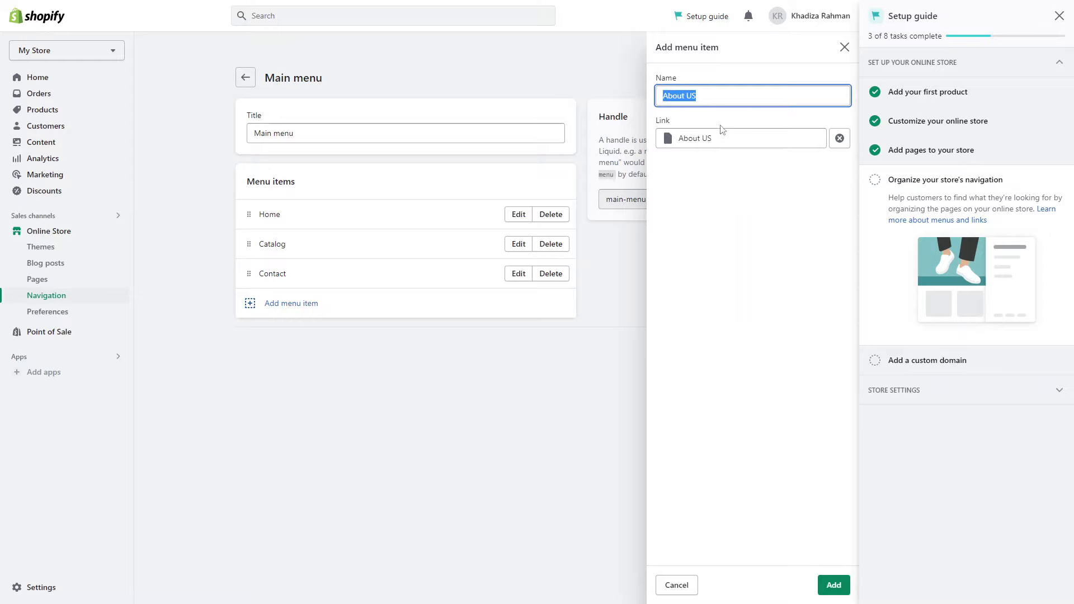
click(703, 95)
key(BackSpace)
key(BackSpace)
text(Us)
click(833, 584)
drag(254, 305, 254, 245)
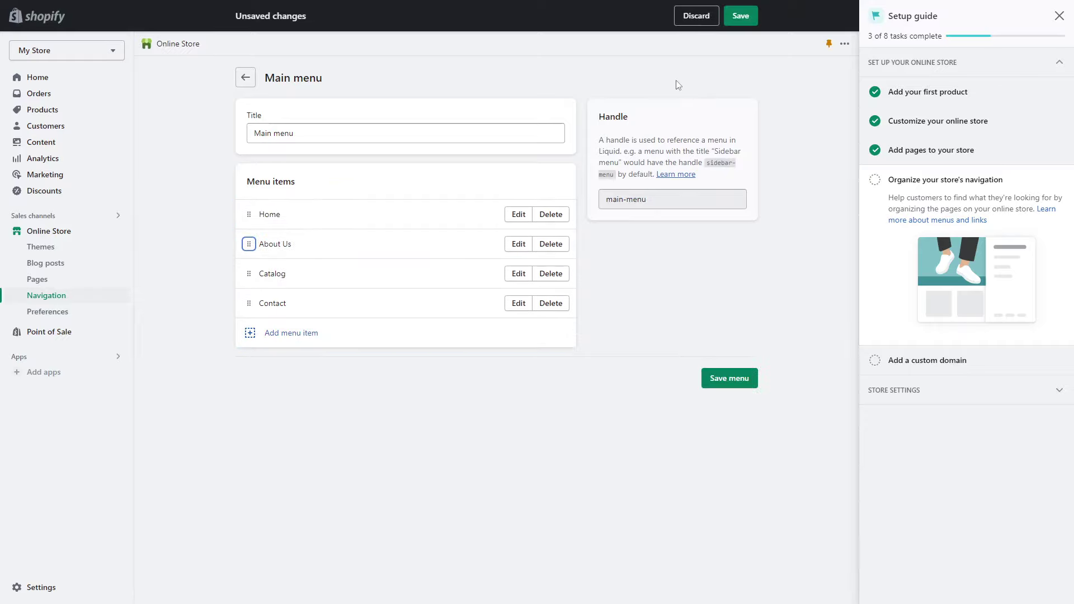
click(741, 16)
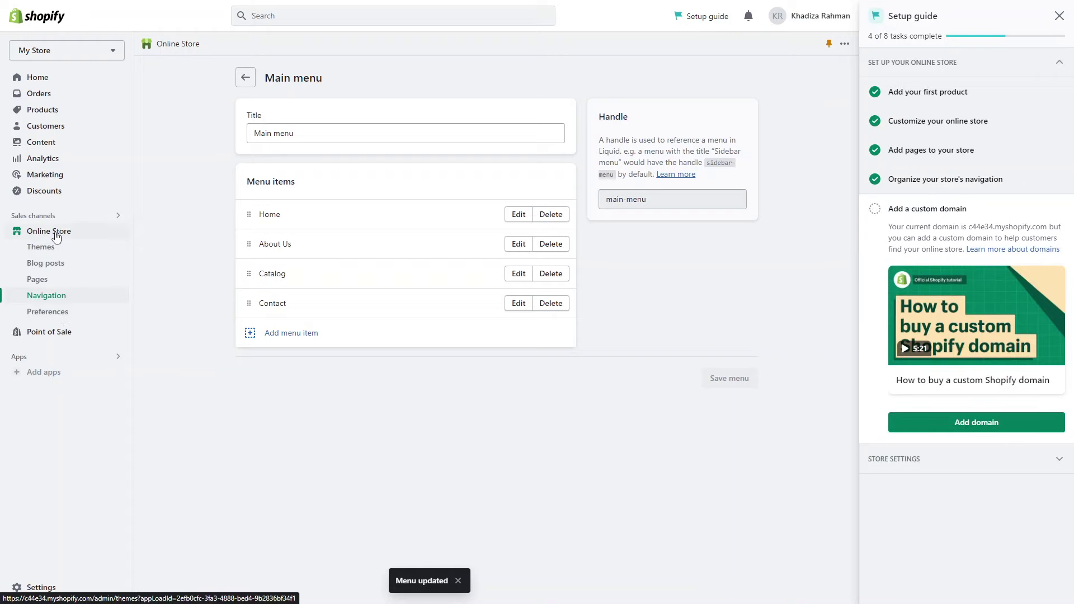
Step: Open Settings > Domains from the setup guide's Add domain task on the admin Home page
click(65, 78)
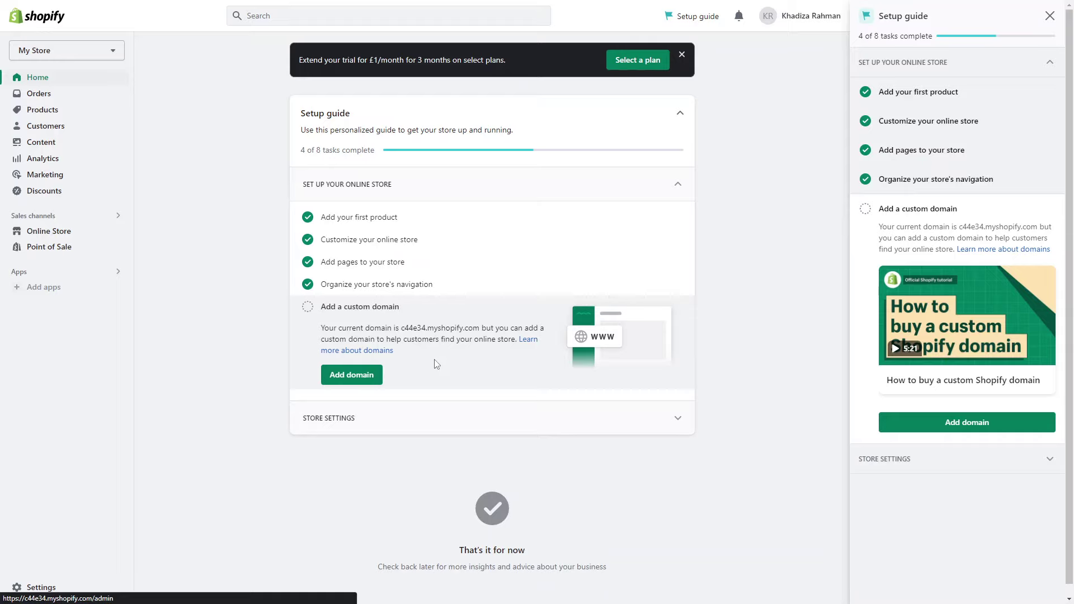
click(368, 383)
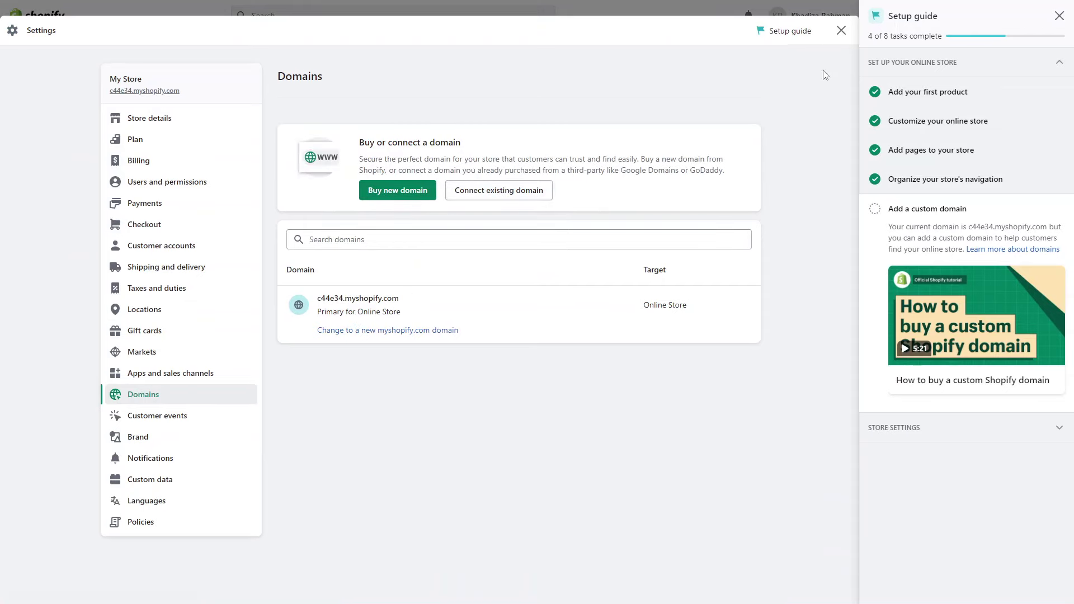
Step: Close the Domains settings overlay to return to the admin home page
click(841, 31)
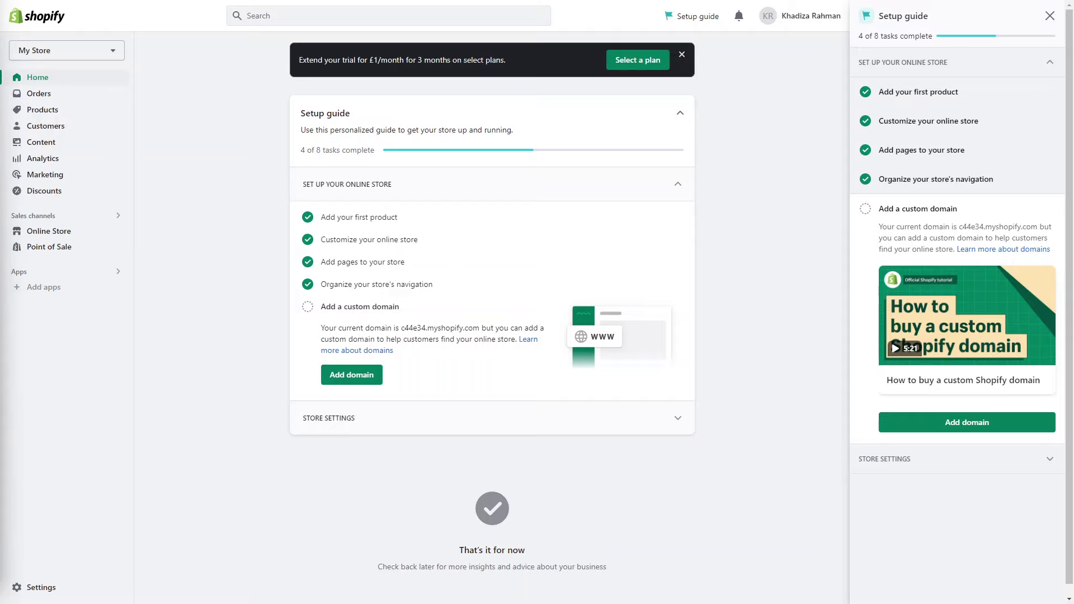
Step: Open Pick a plan from the trial banner and compare the Basic, Shopify and Advanced plans at £1/month
click(638, 59)
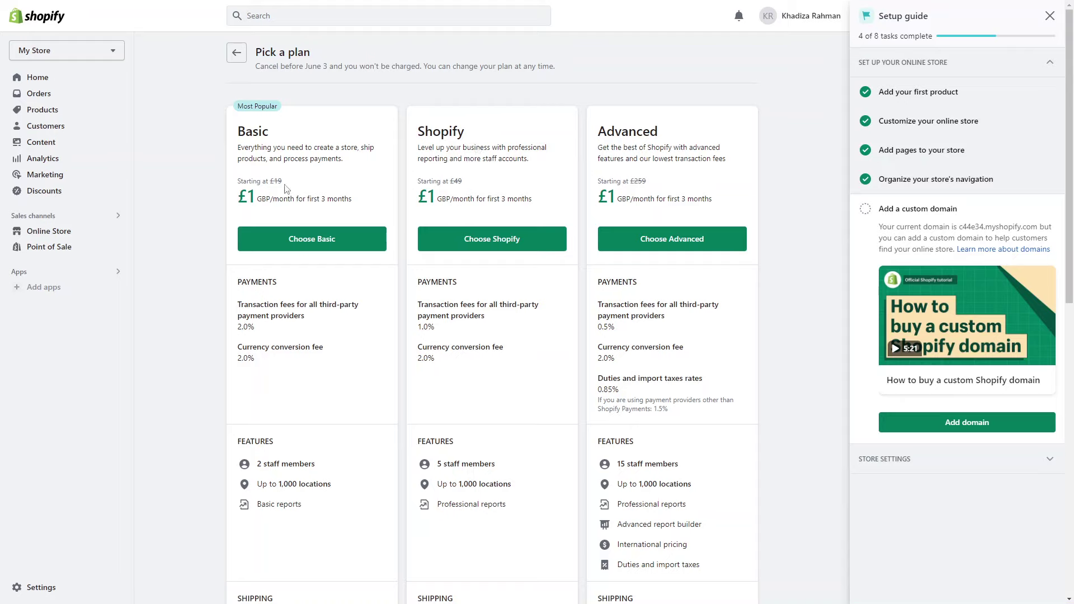
scroll(334, 209, down, 1)
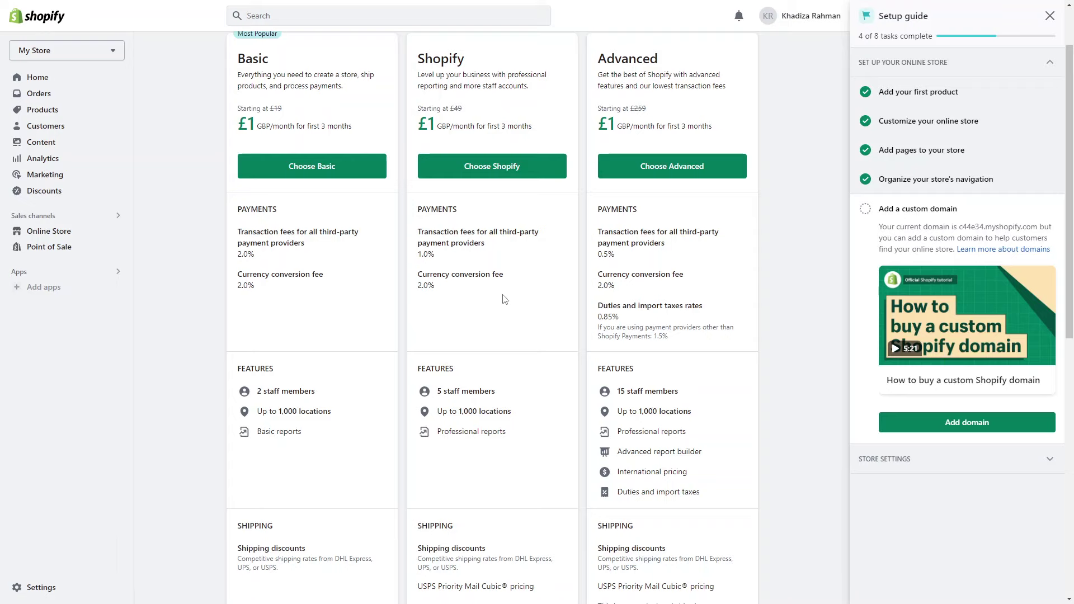
scroll(505, 299, up, 1)
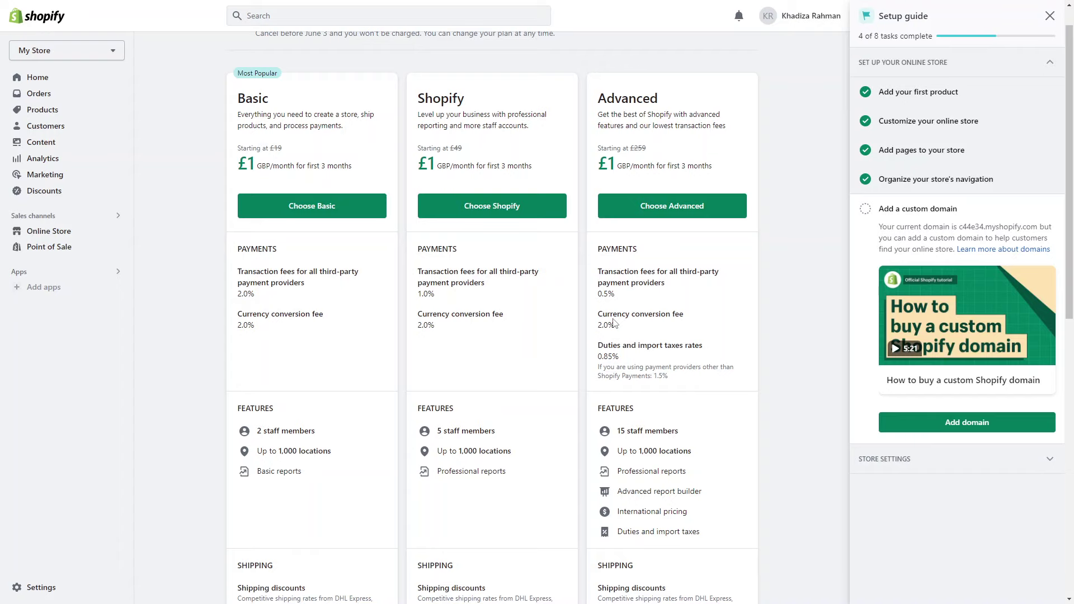
scroll(614, 322, down, 2)
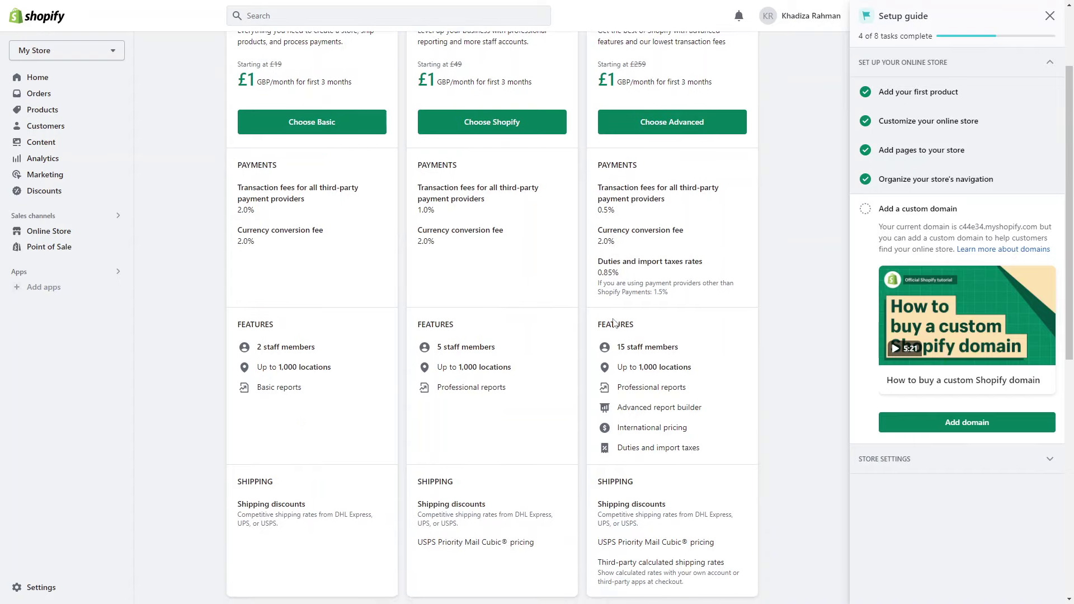
scroll(488, 401, down, 1)
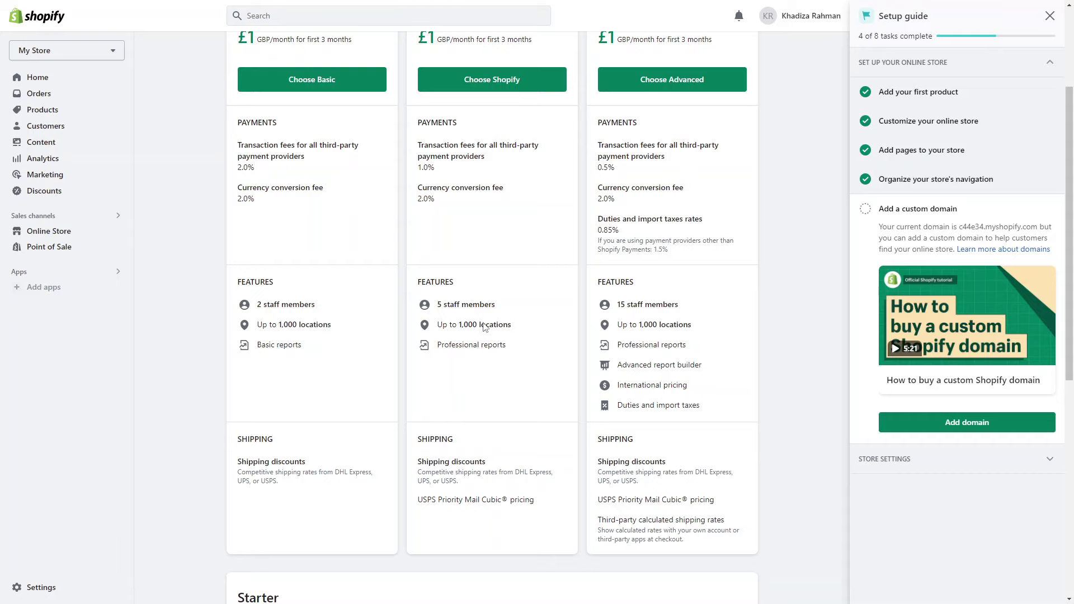
scroll(484, 327, up, 3)
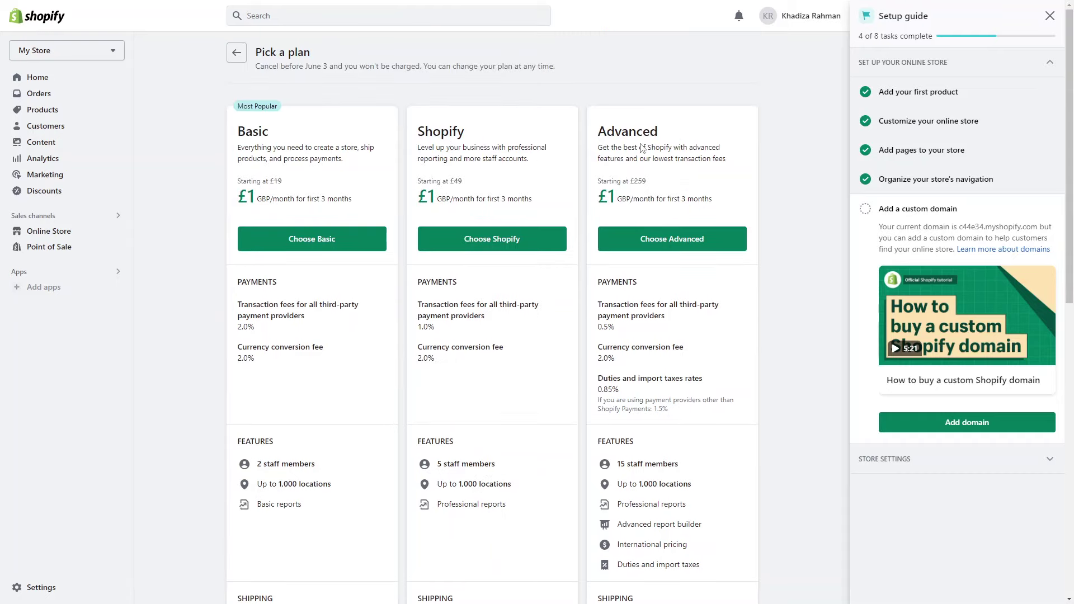